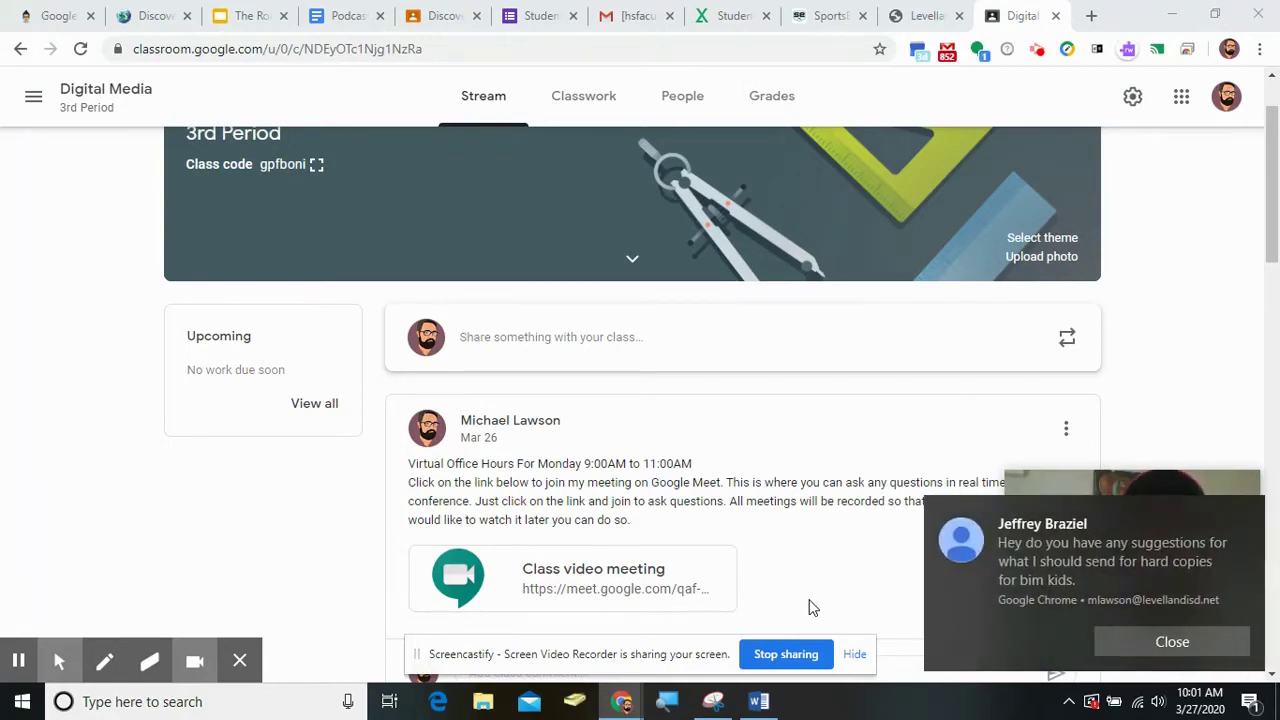
Step: Open Google Calendar in a new browser tab and move the screen-sharing notice clear of the month view
click(1248, 514)
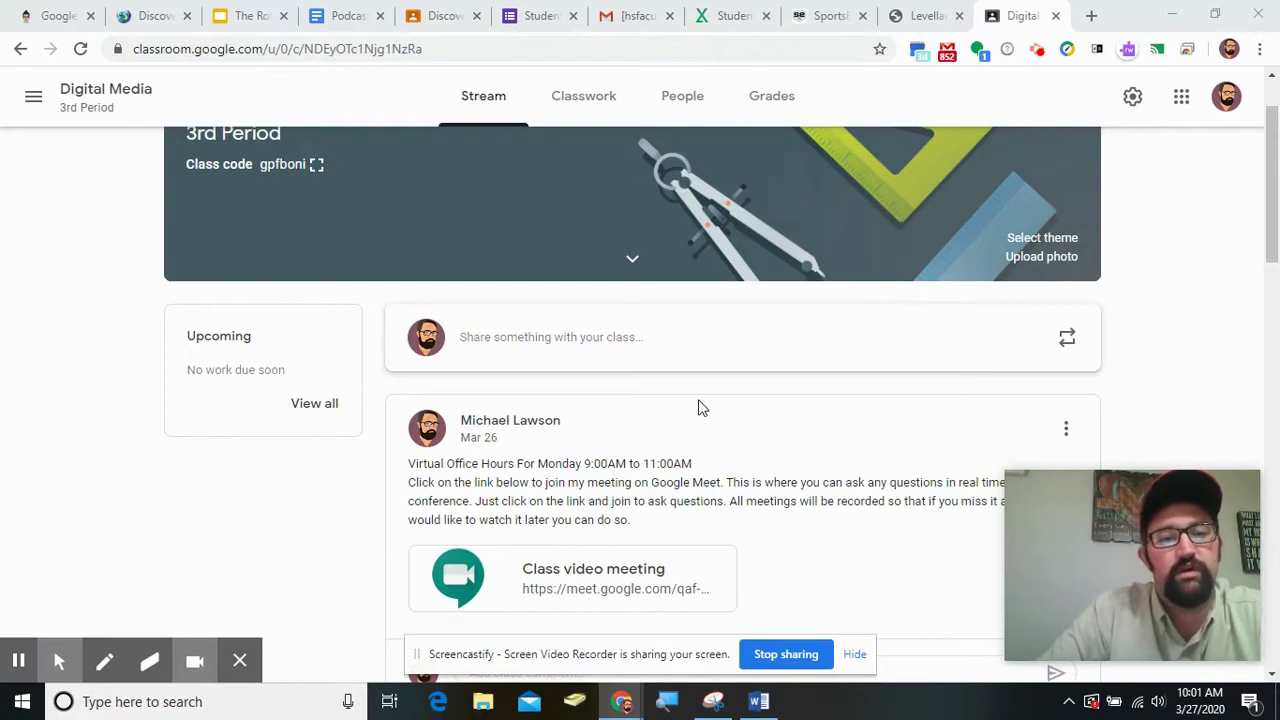
scroll(690, 408, down, 1)
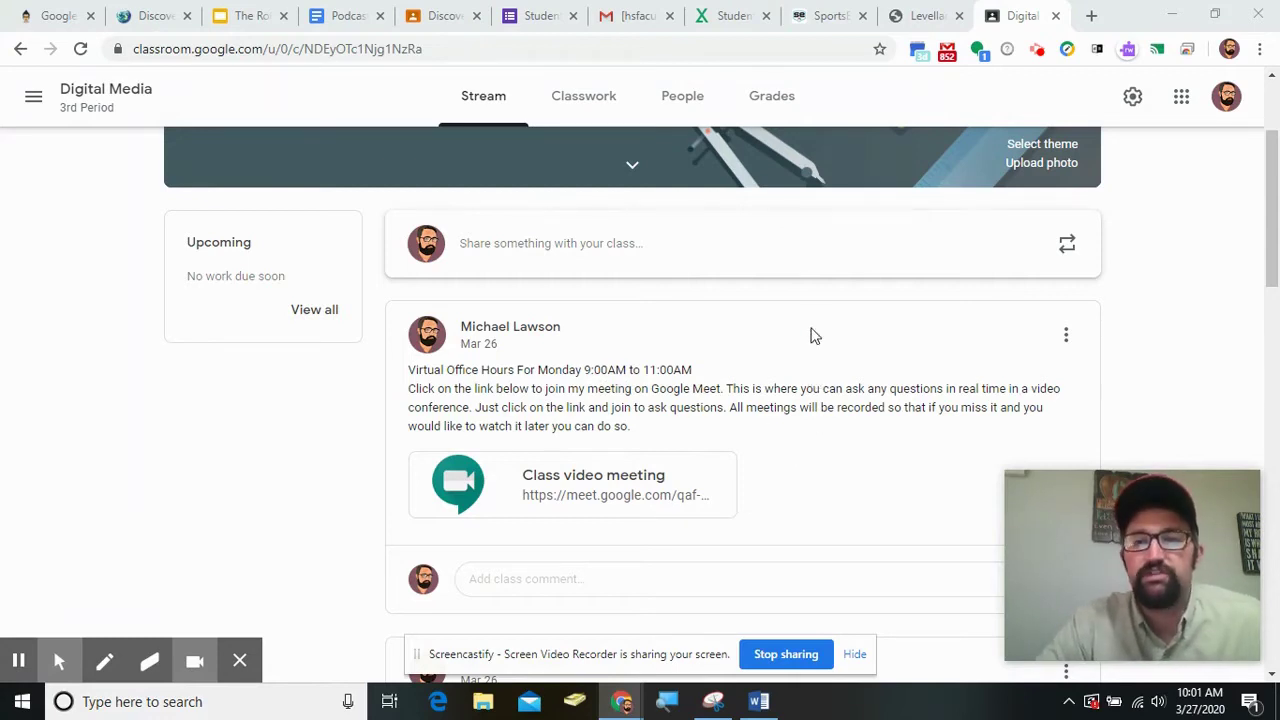
click(1089, 15)
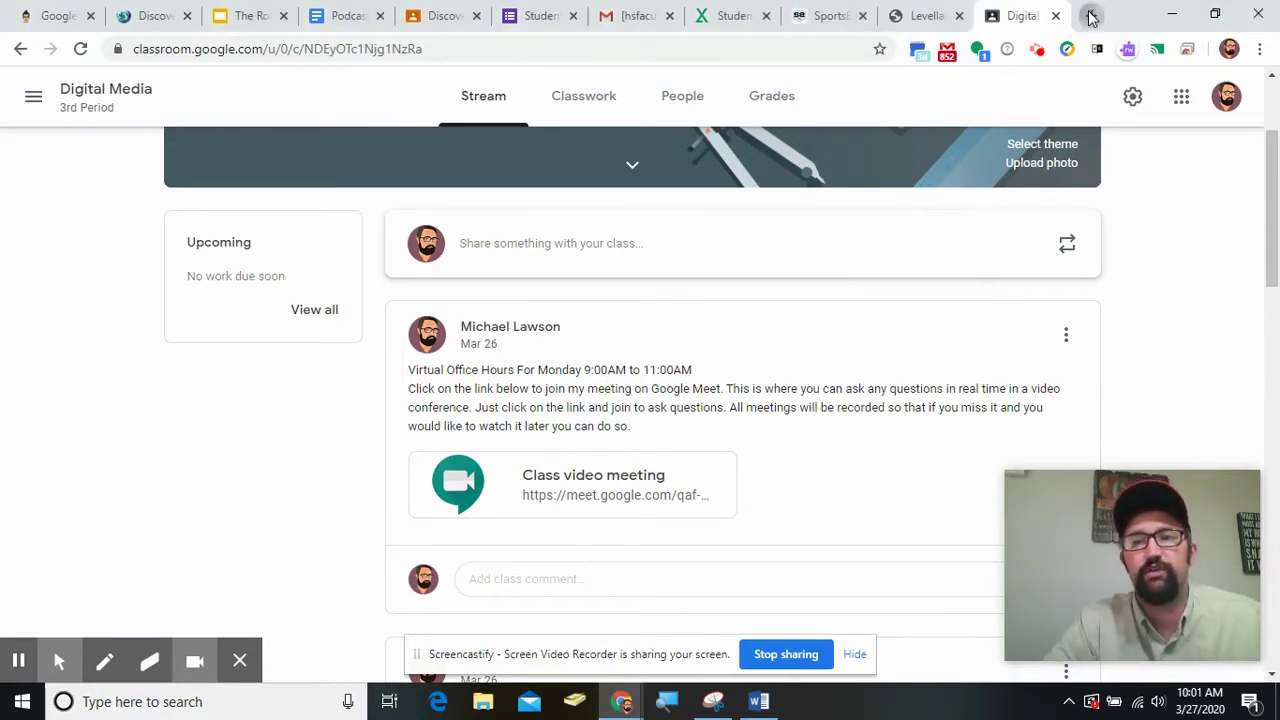
click(1207, 123)
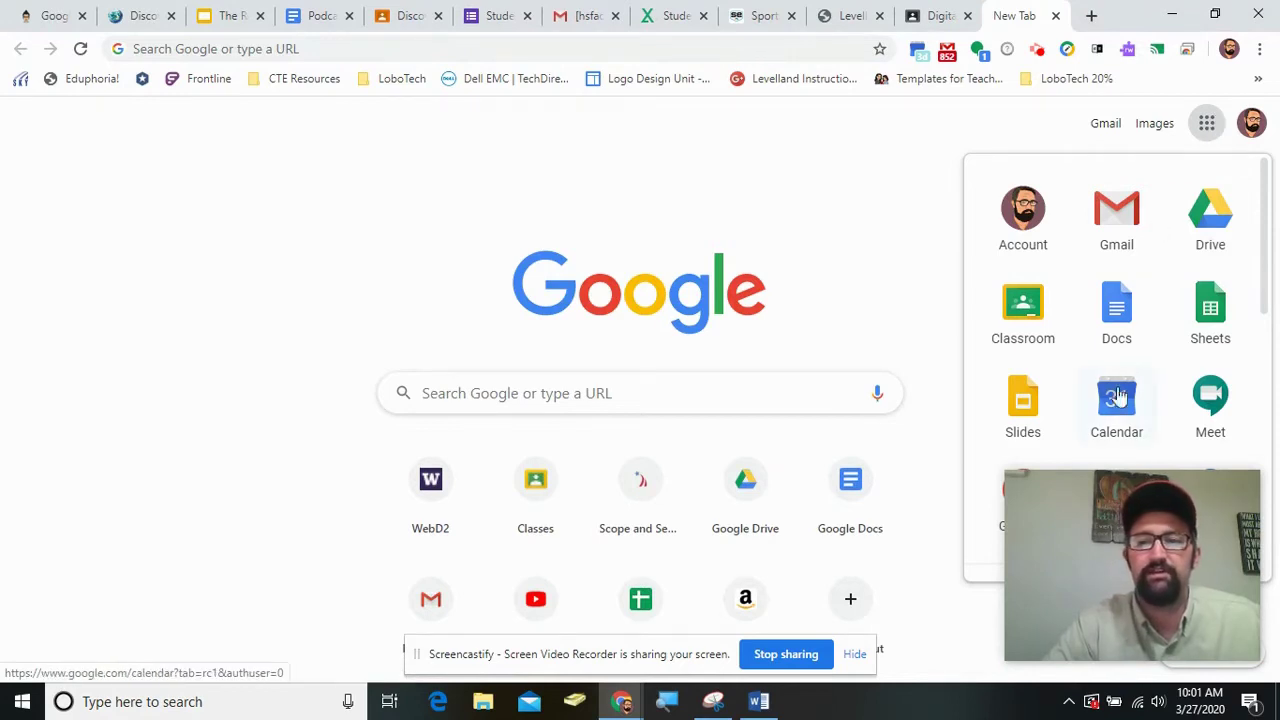
mouse_move(1137, 627)
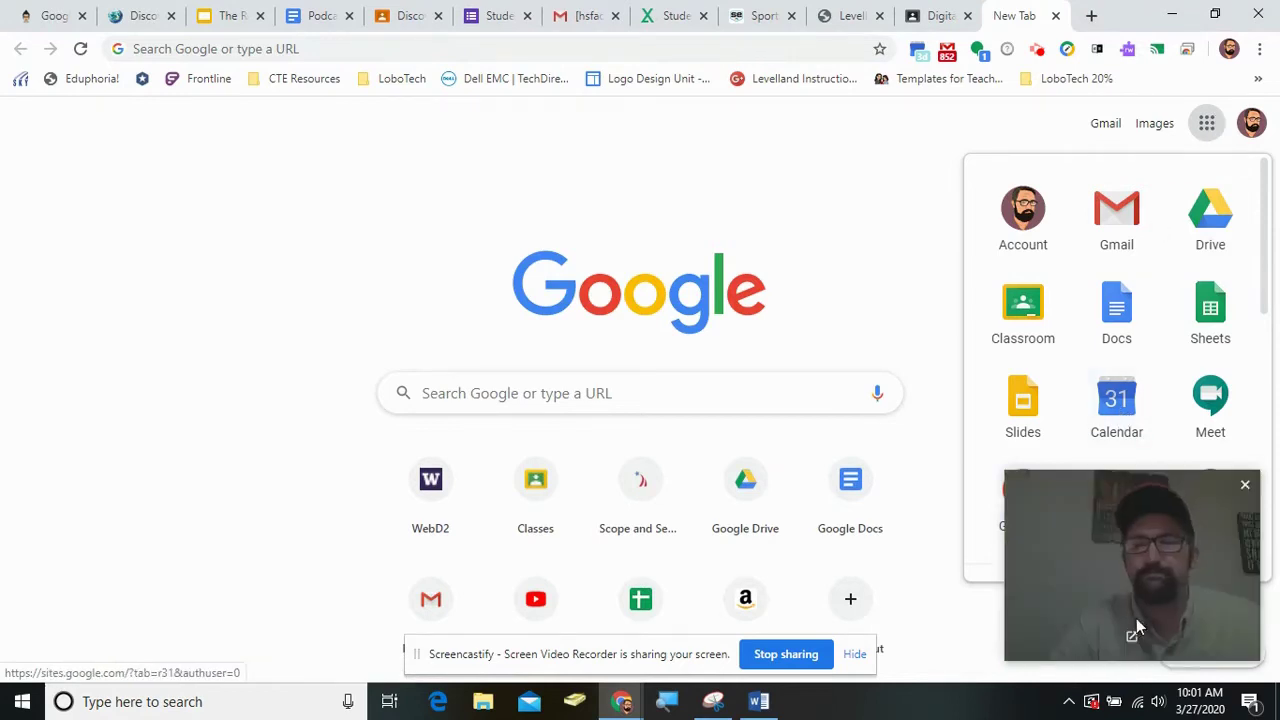
click(1117, 405)
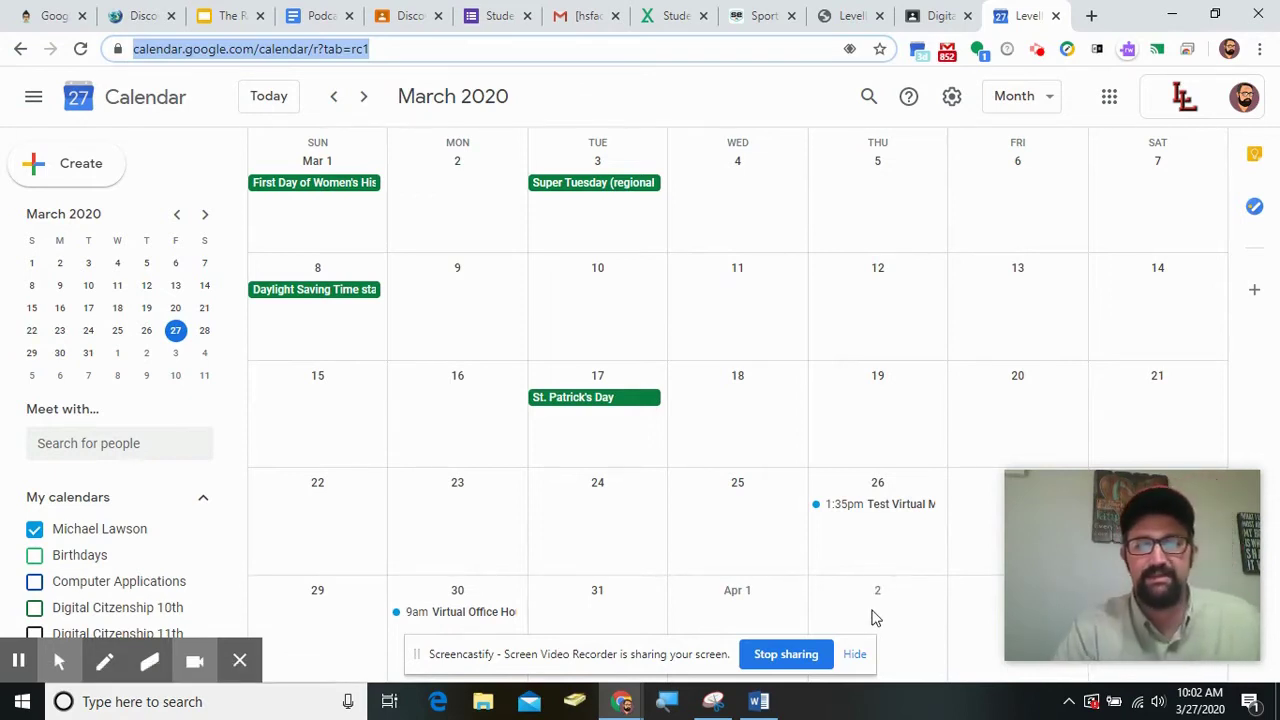
drag(723, 654, 1143, 44)
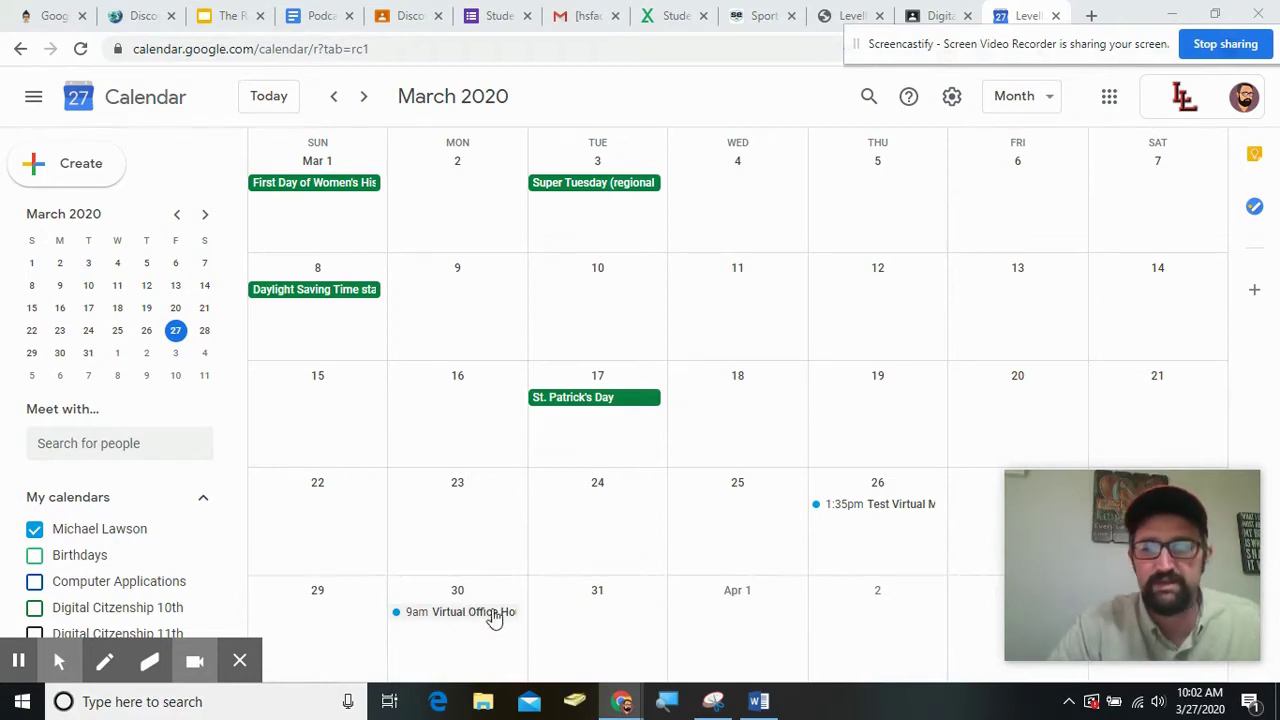
Step: Create a calendar event on April 2, 2020 titled "Virtual Office Hours" and open its full event options
click(897, 632)
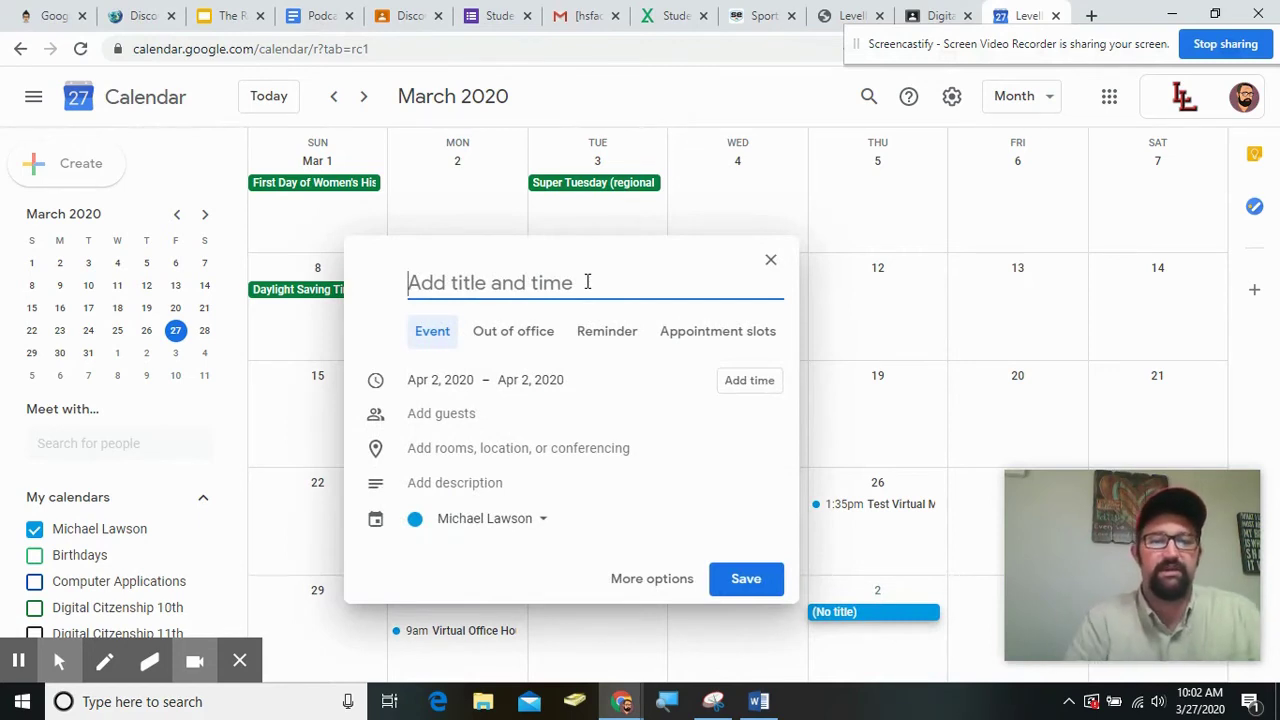
text(Viort)
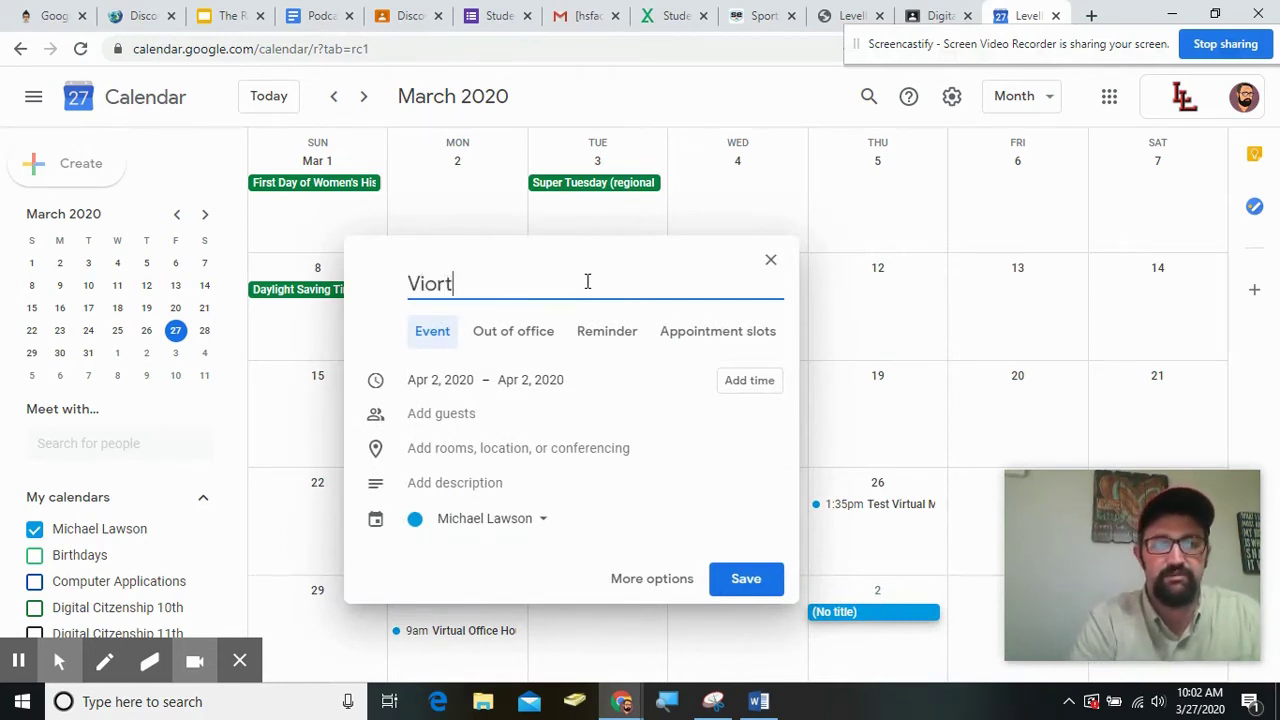
text(ual Office Hours)
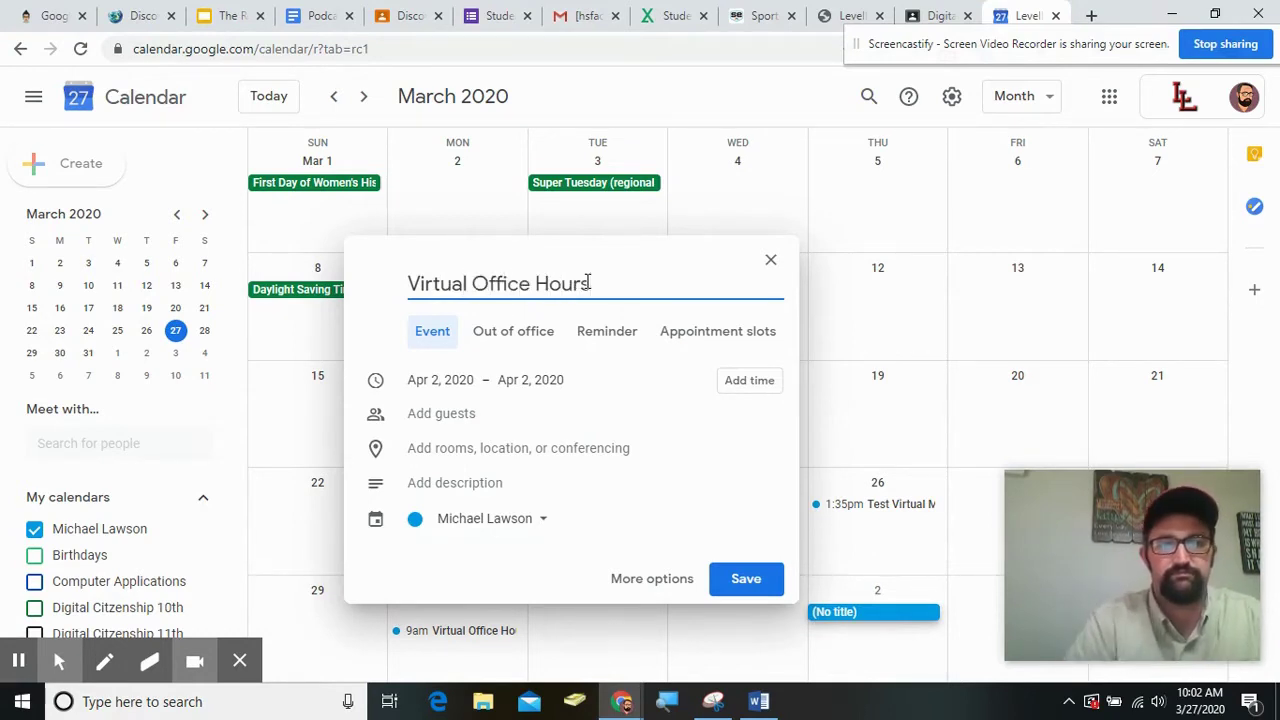
click(656, 578)
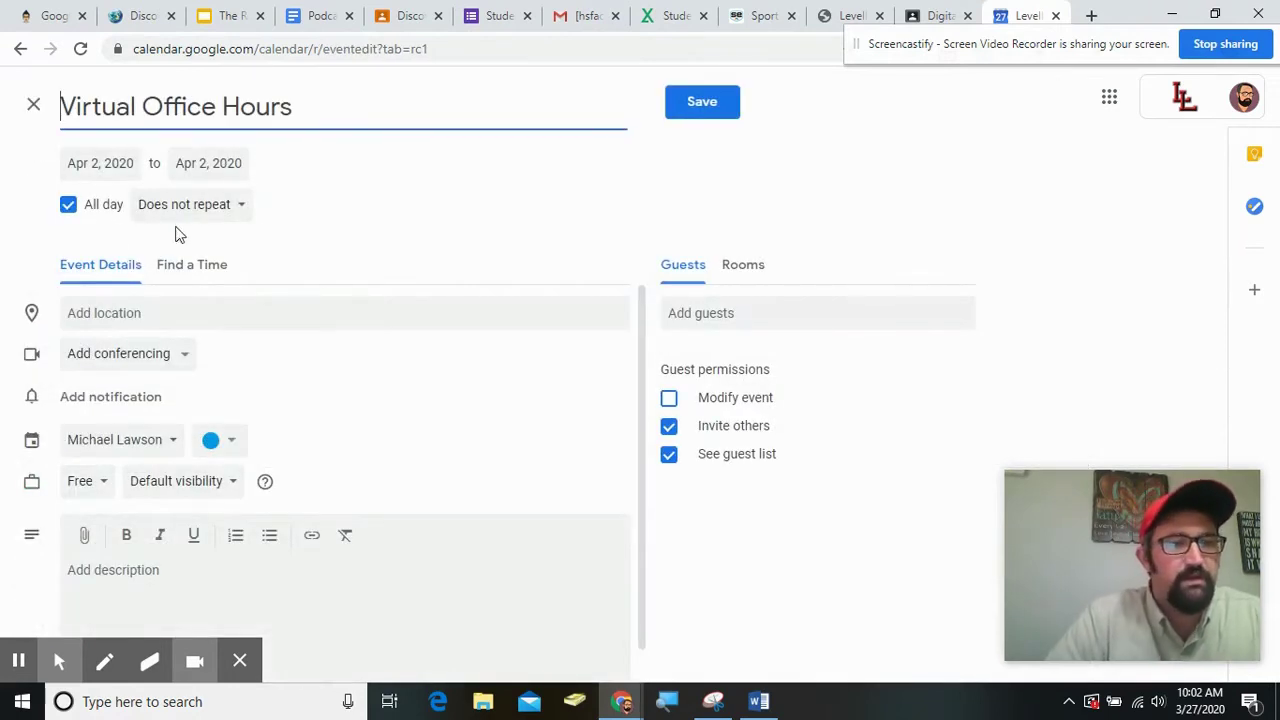
Step: Make the event timed instead of all-day, running from 9:00am to 11:00am
click(68, 208)
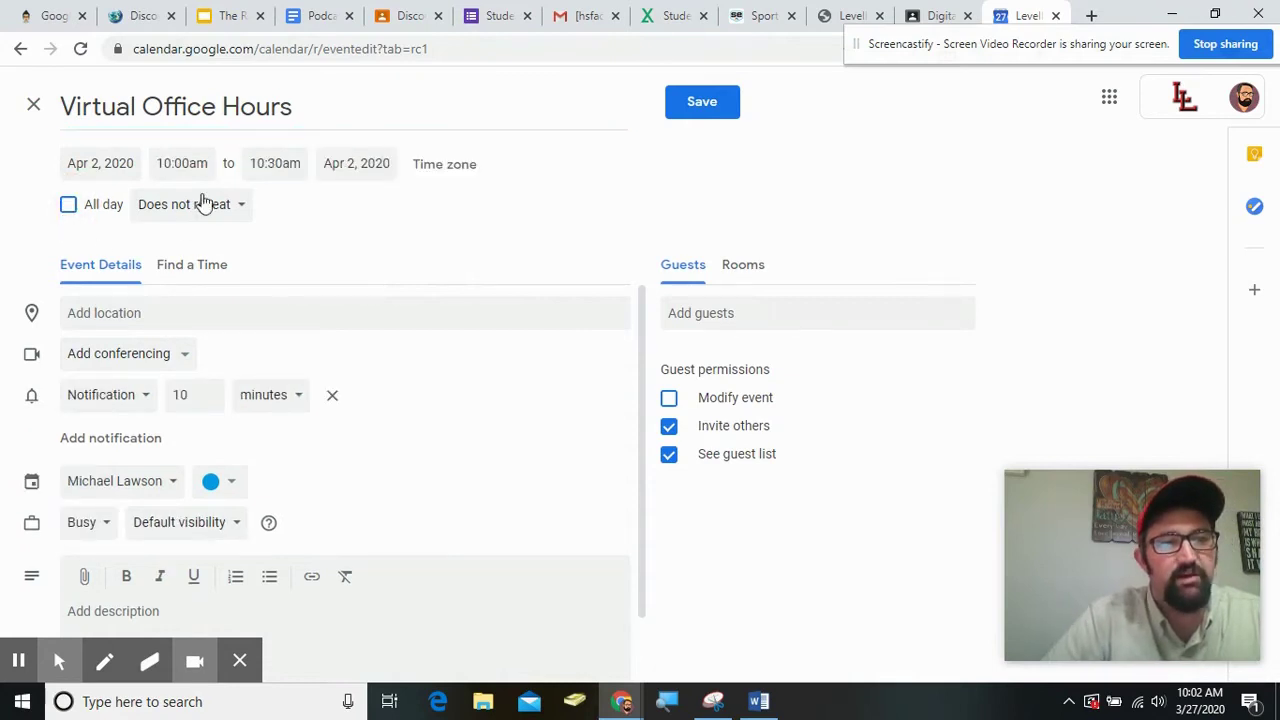
drag(169, 163, 232, 193)
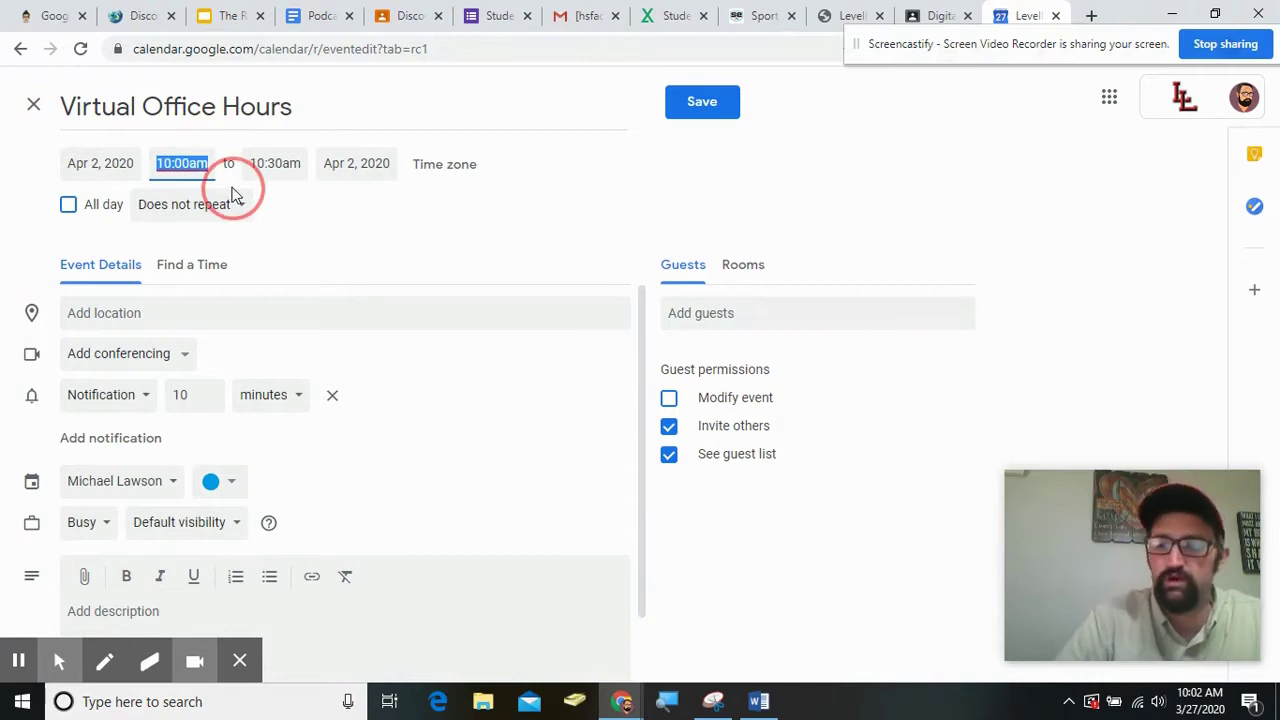
text(9)
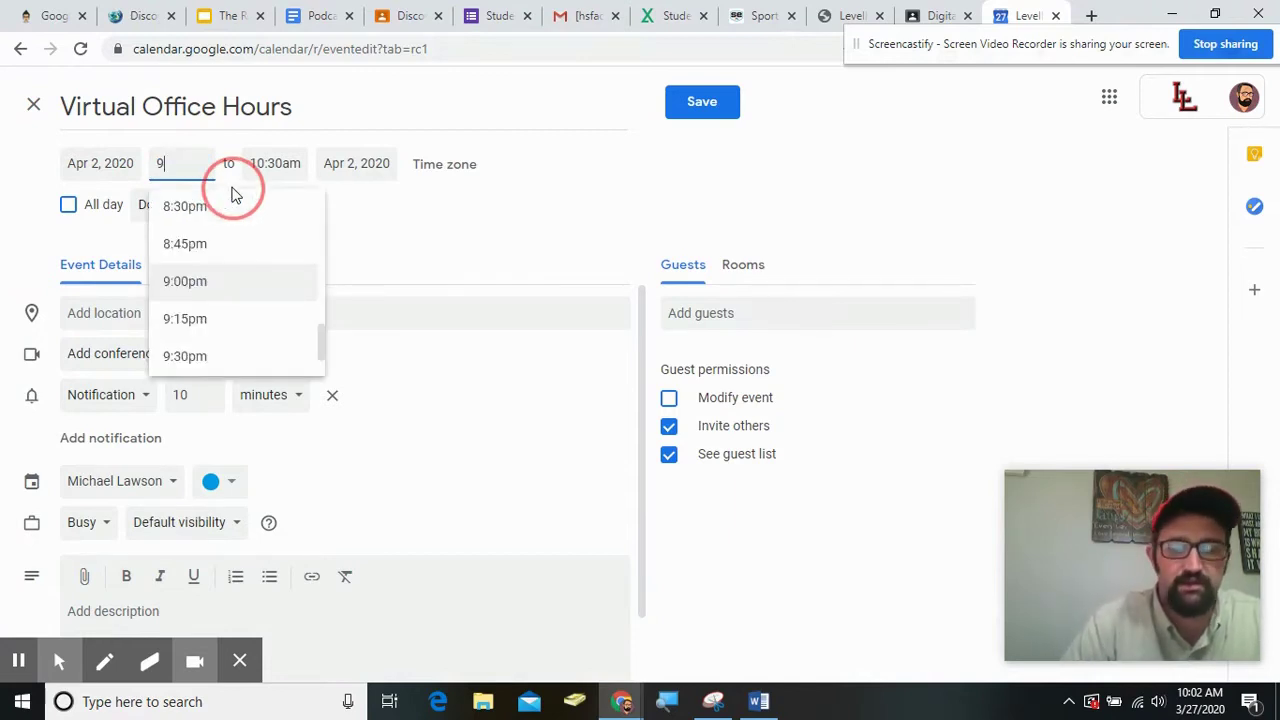
text(:00 A)
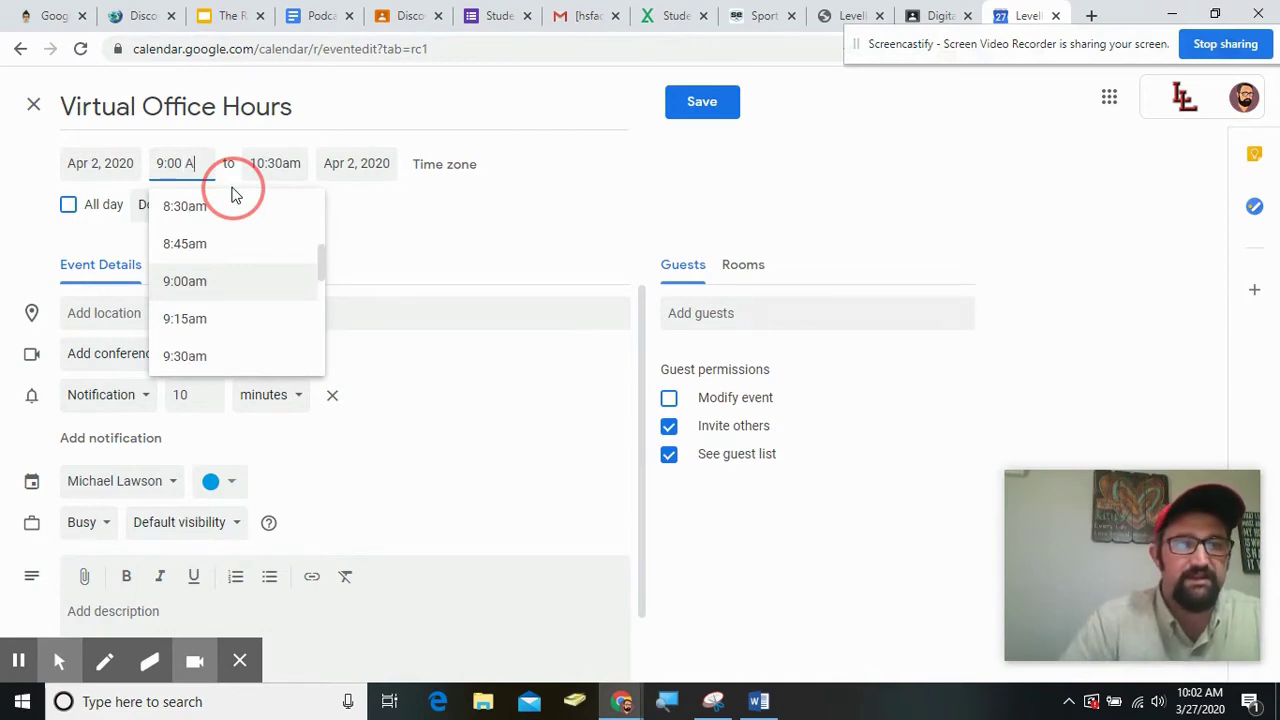
click(242, 277)
click(277, 166)
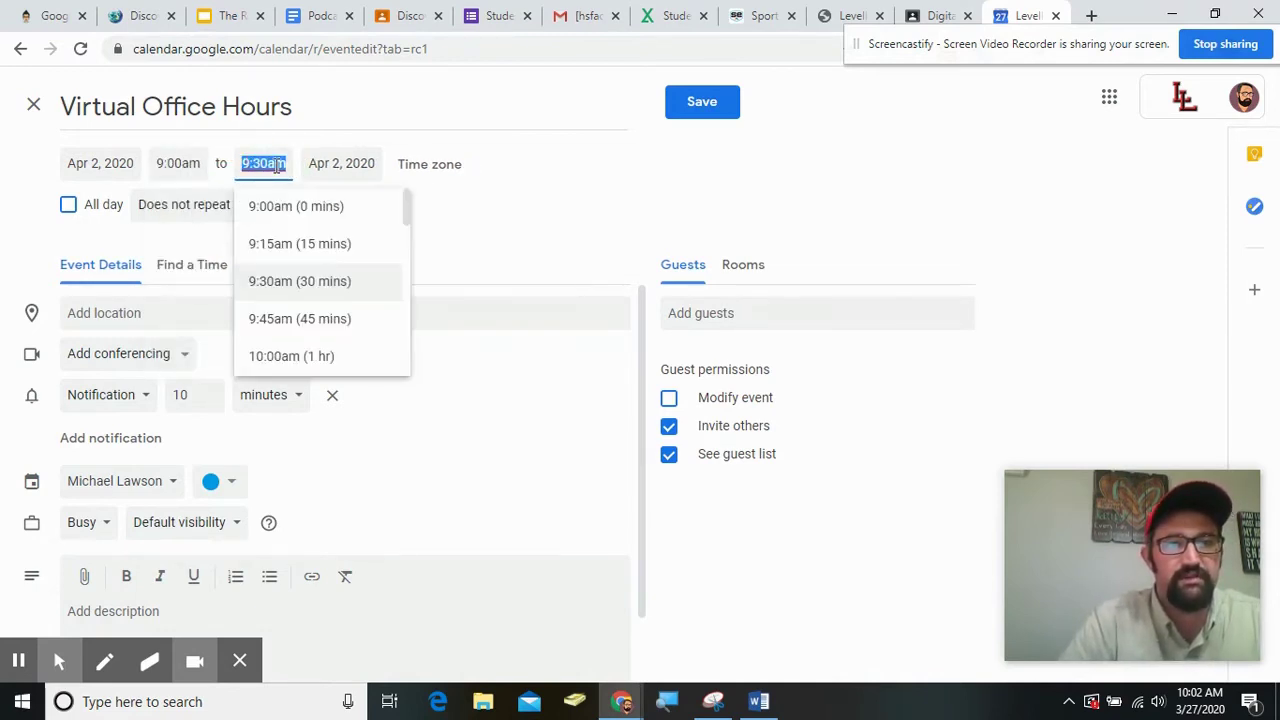
scroll(312, 295, down, 2)
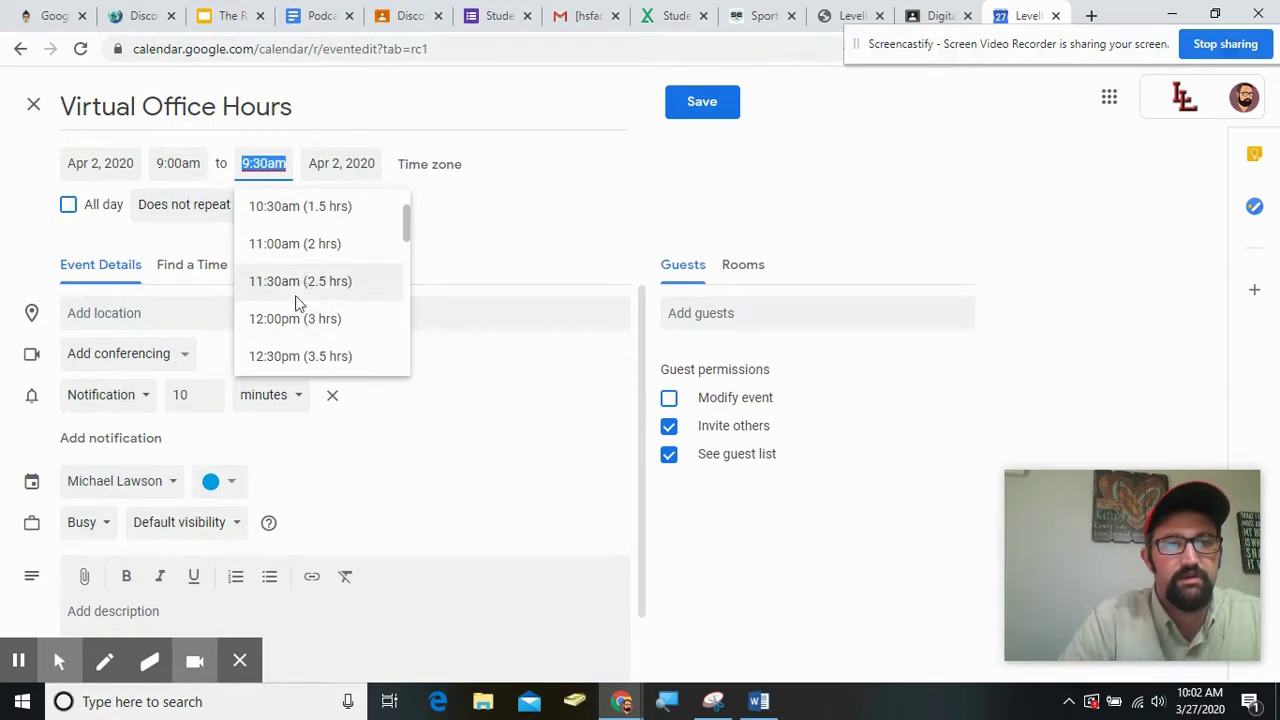
click(258, 245)
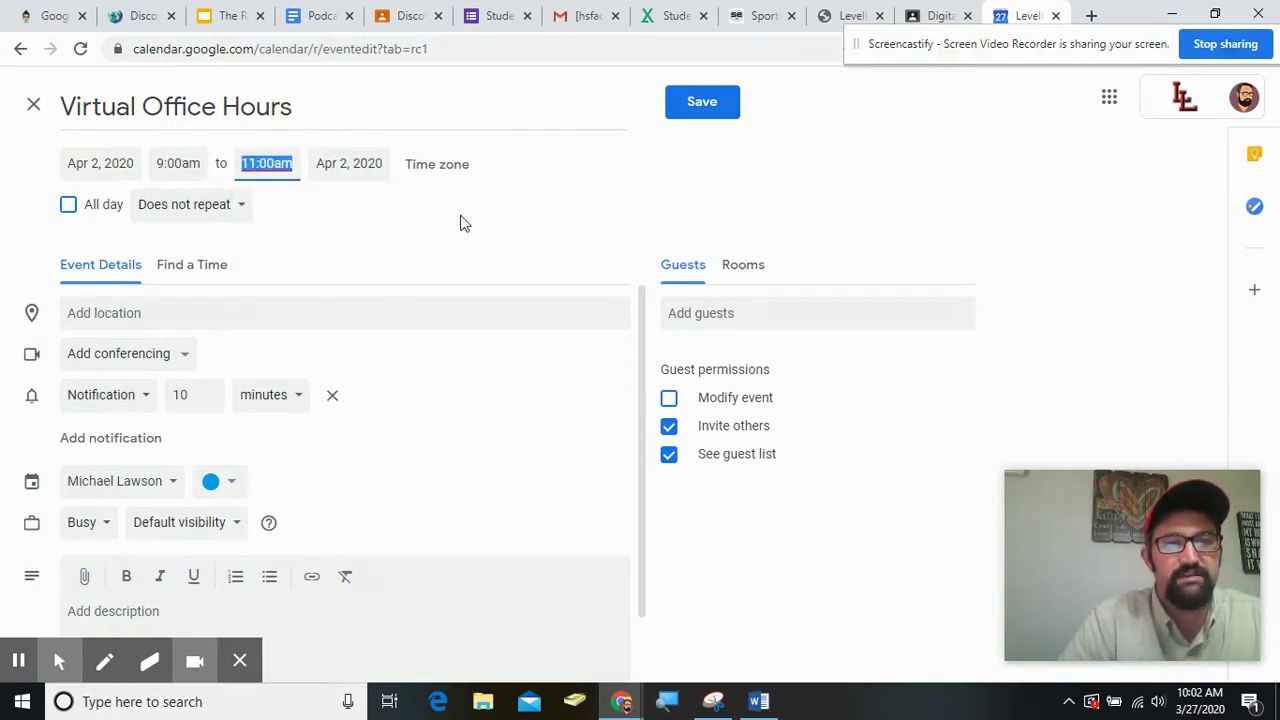
Step: Add Hangouts Meet conferencing to the event and enter the description "Virtual office hourse."
click(170, 358)
click(165, 417)
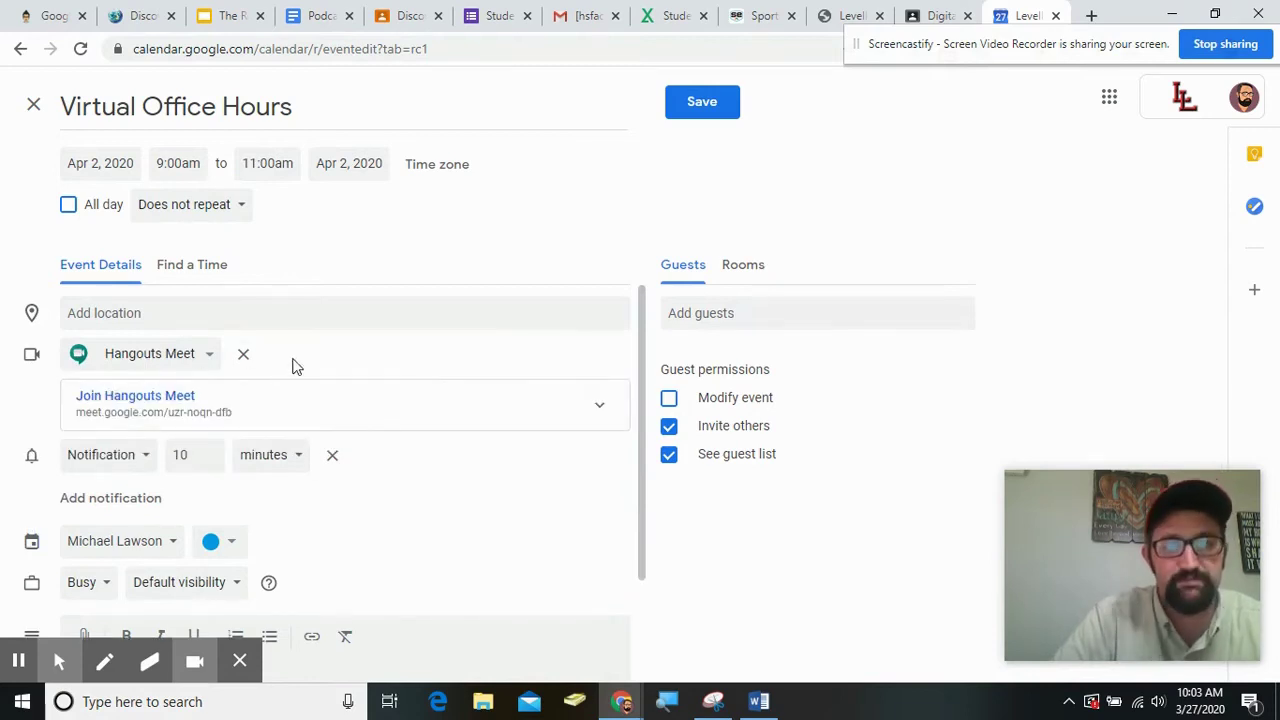
scroll(486, 466, down, 1)
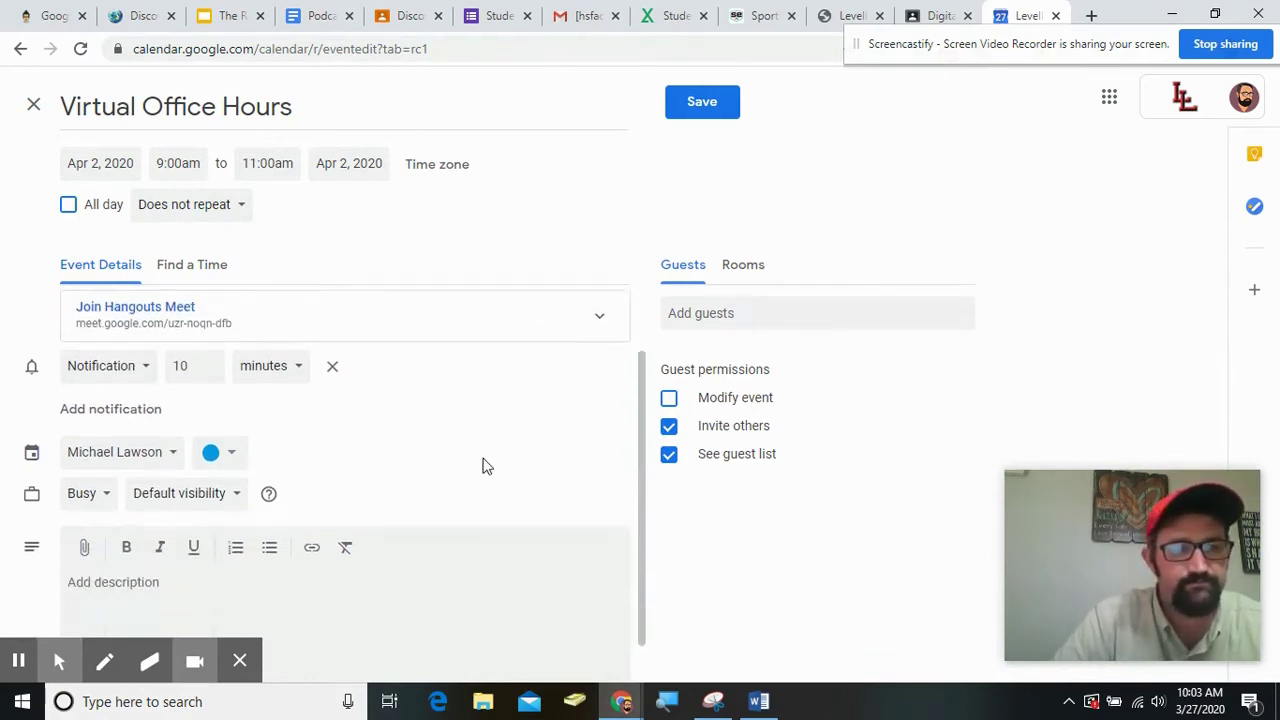
scroll(418, 456, down, 1)
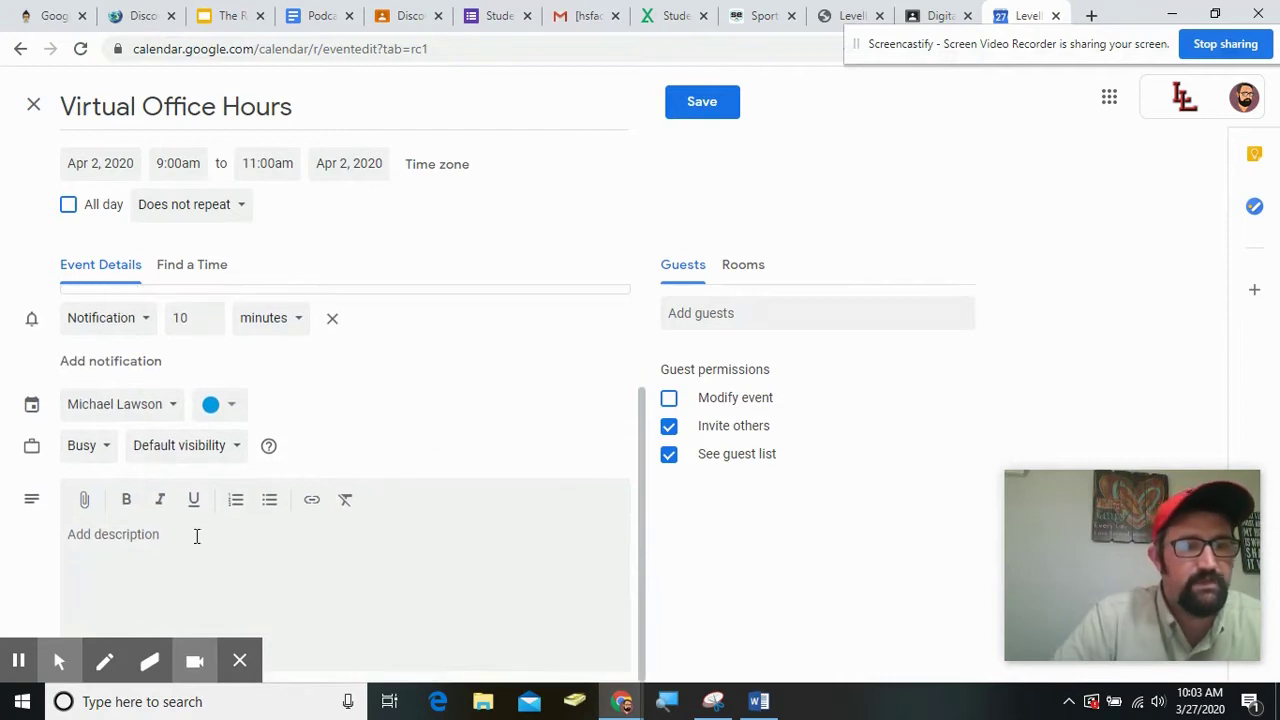
click(120, 545)
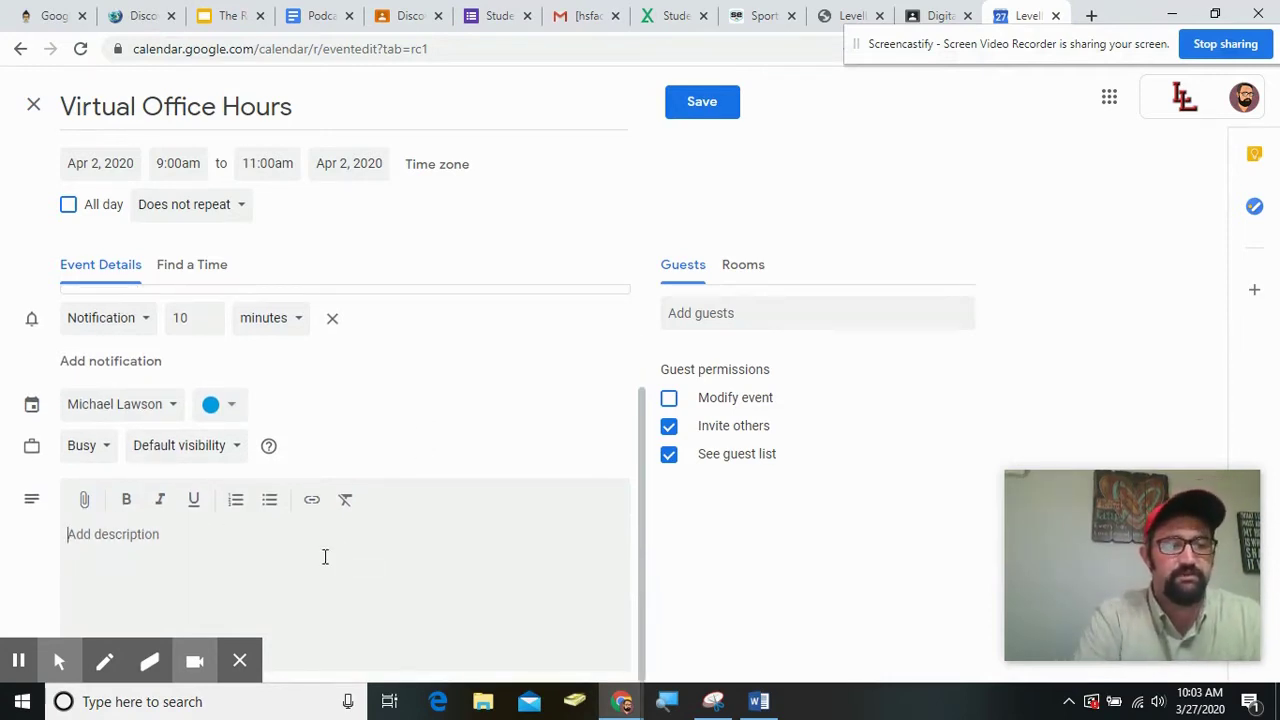
text(Virtual office hourse.)
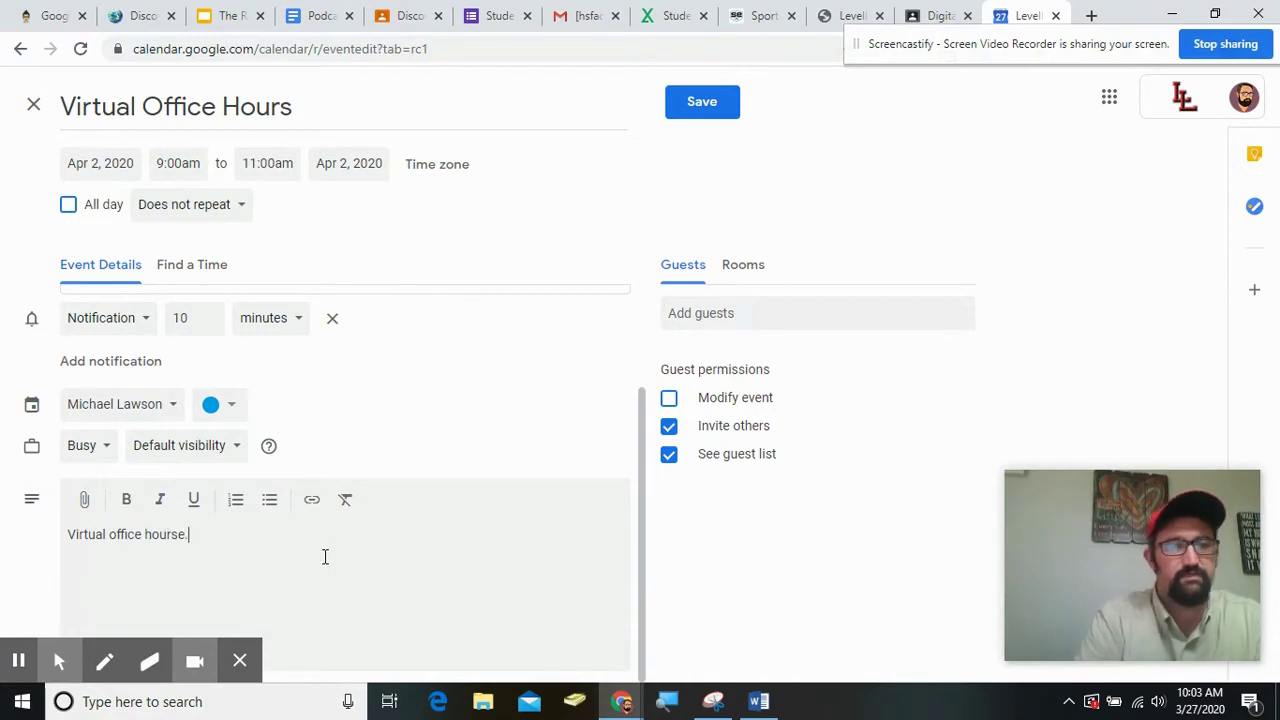
Step: Save the Virtual Office Hours event and copy its conference link from the April 2 entry
scroll(416, 422, up, 1)
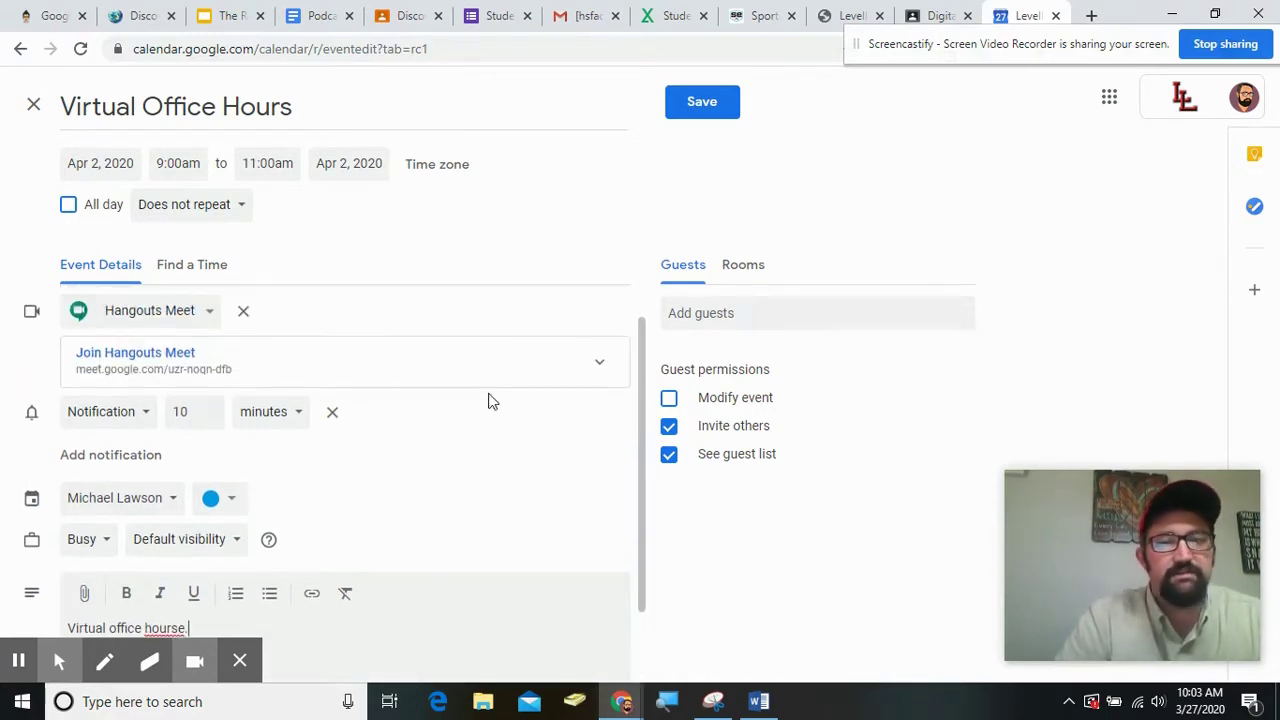
scroll(460, 420, down, 1)
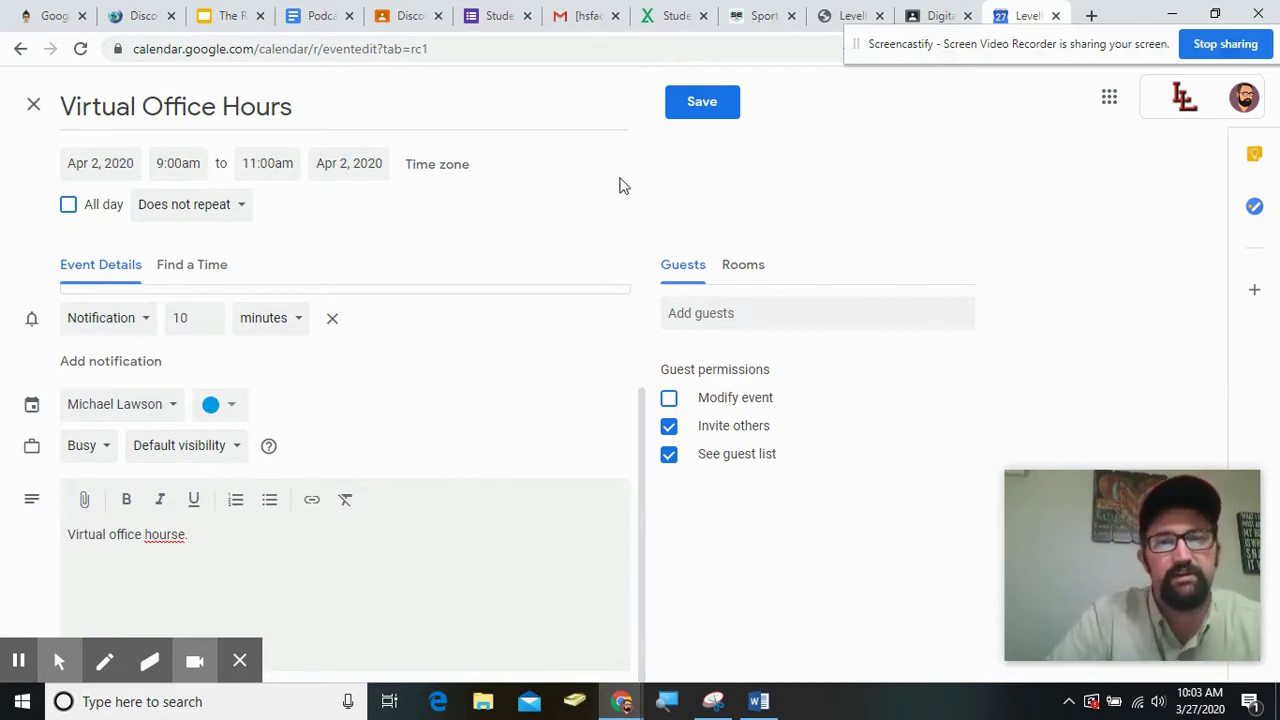
click(686, 108)
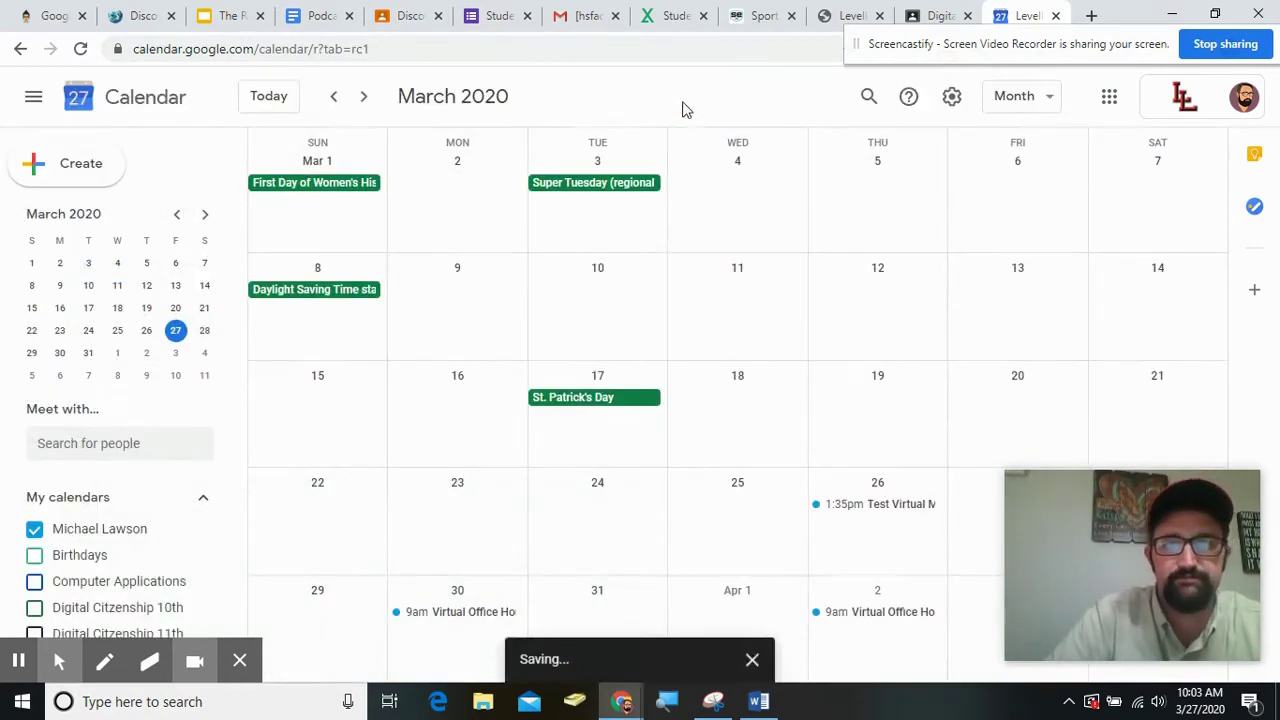
click(868, 614)
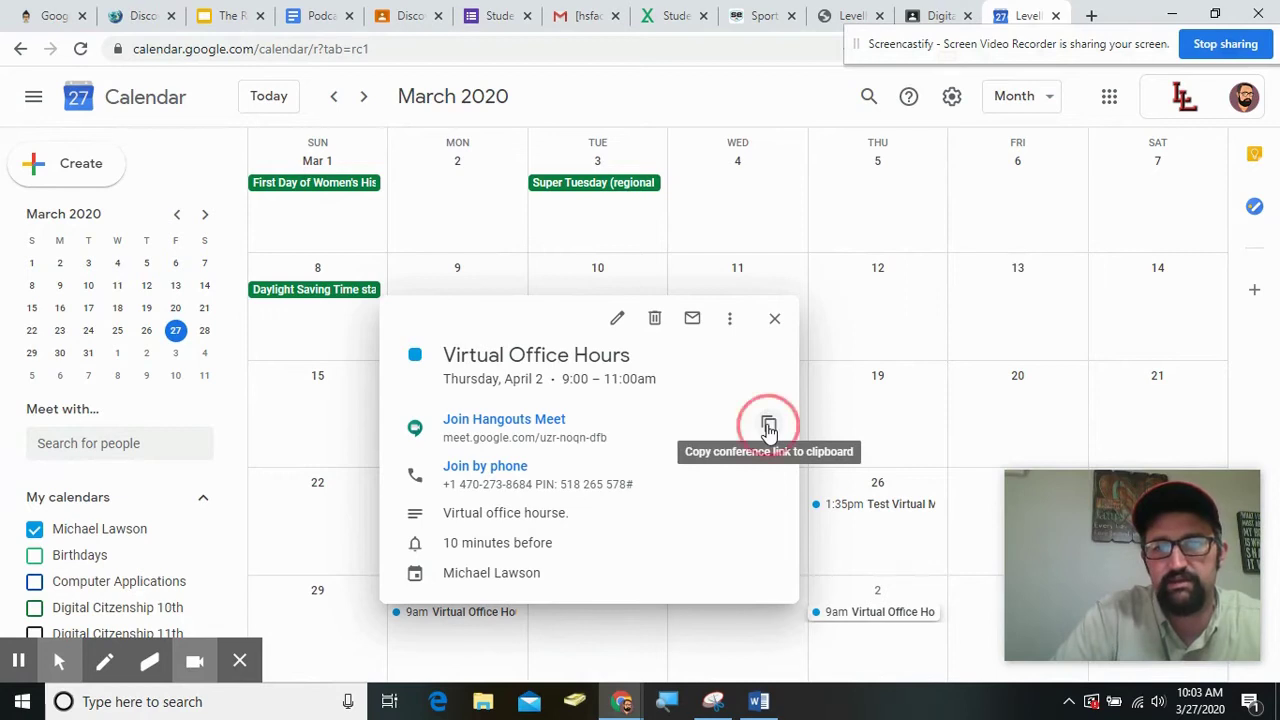
click(768, 426)
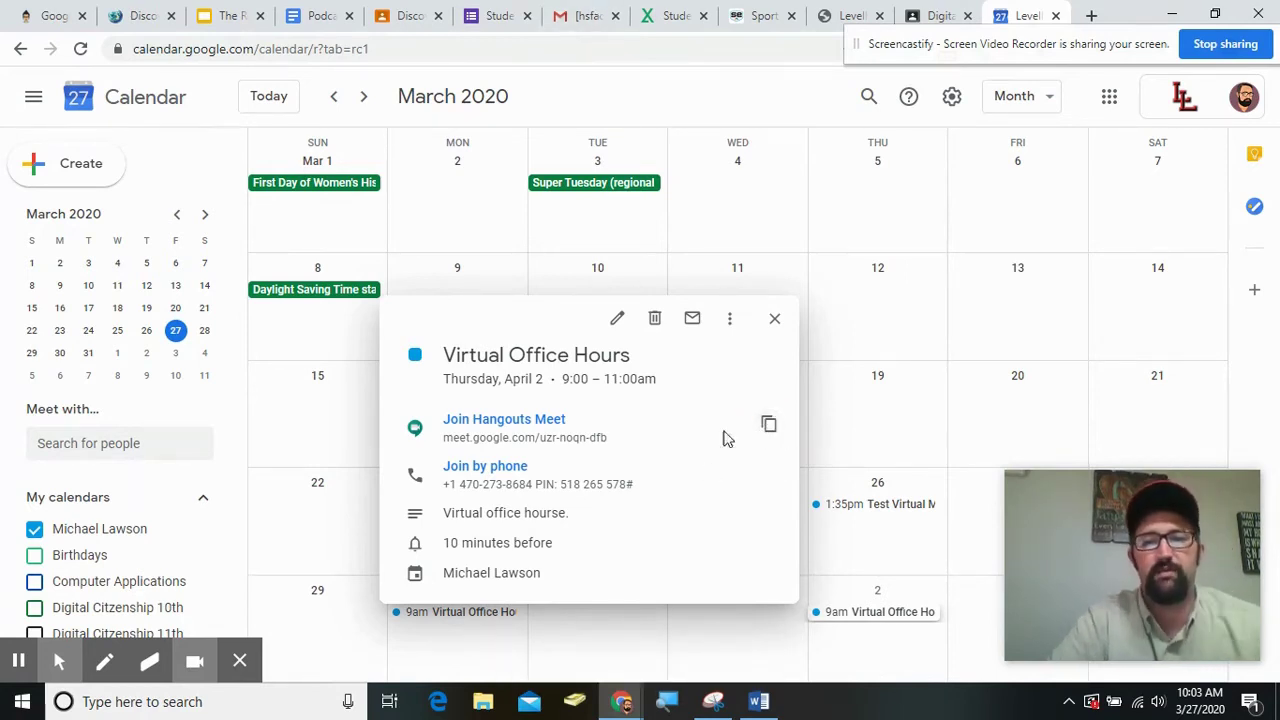
Step: Switch to Google Classroom and open the Lobo Tech class
click(928, 14)
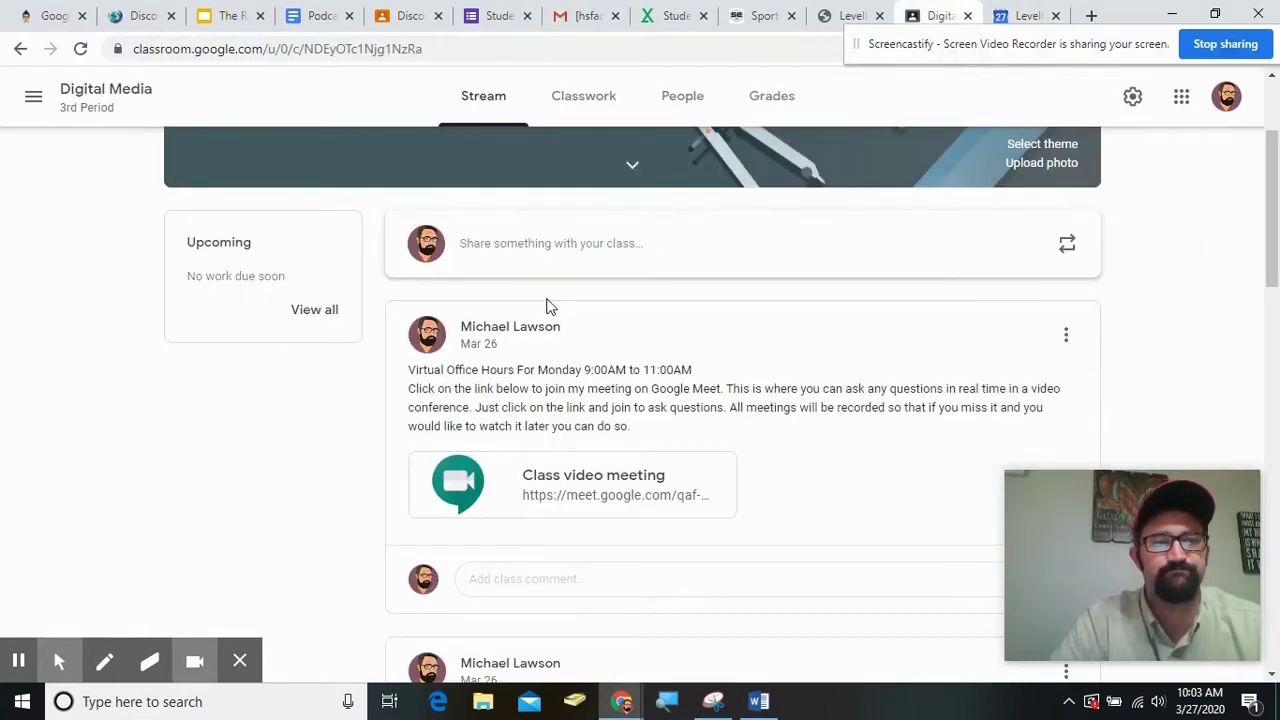
scroll(548, 305, up, 2)
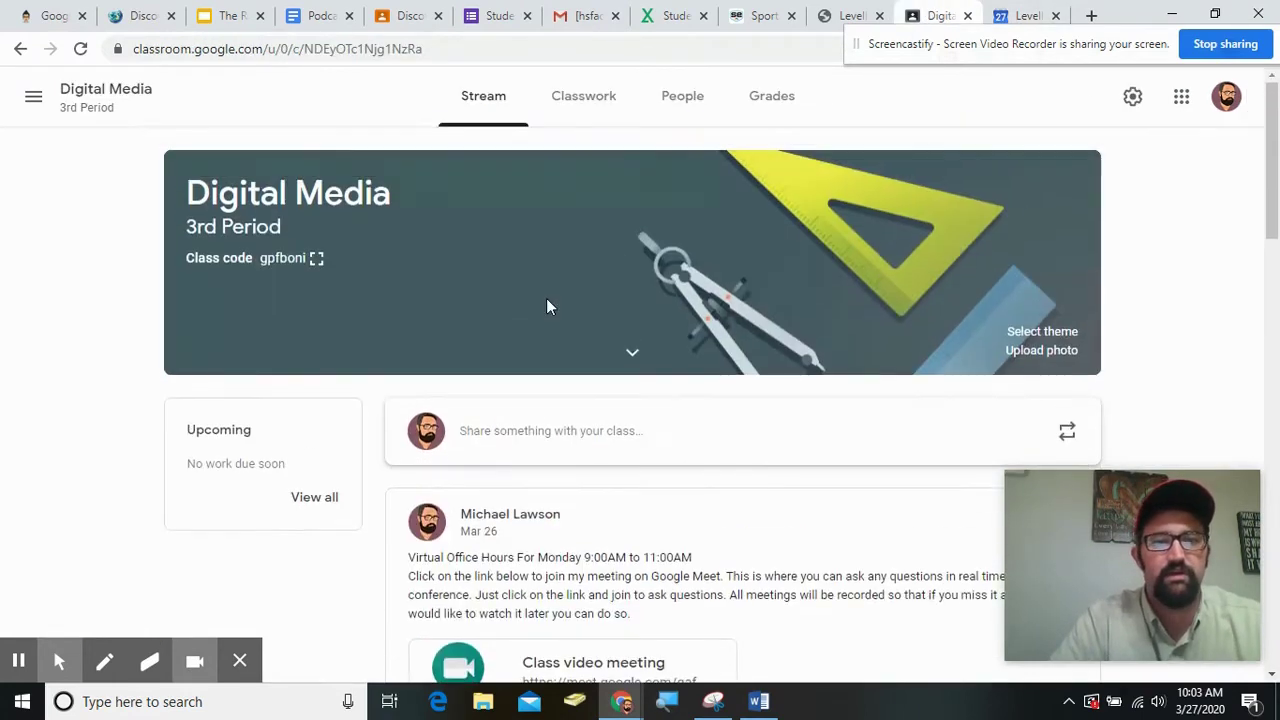
click(33, 98)
scroll(170, 312, down, 3)
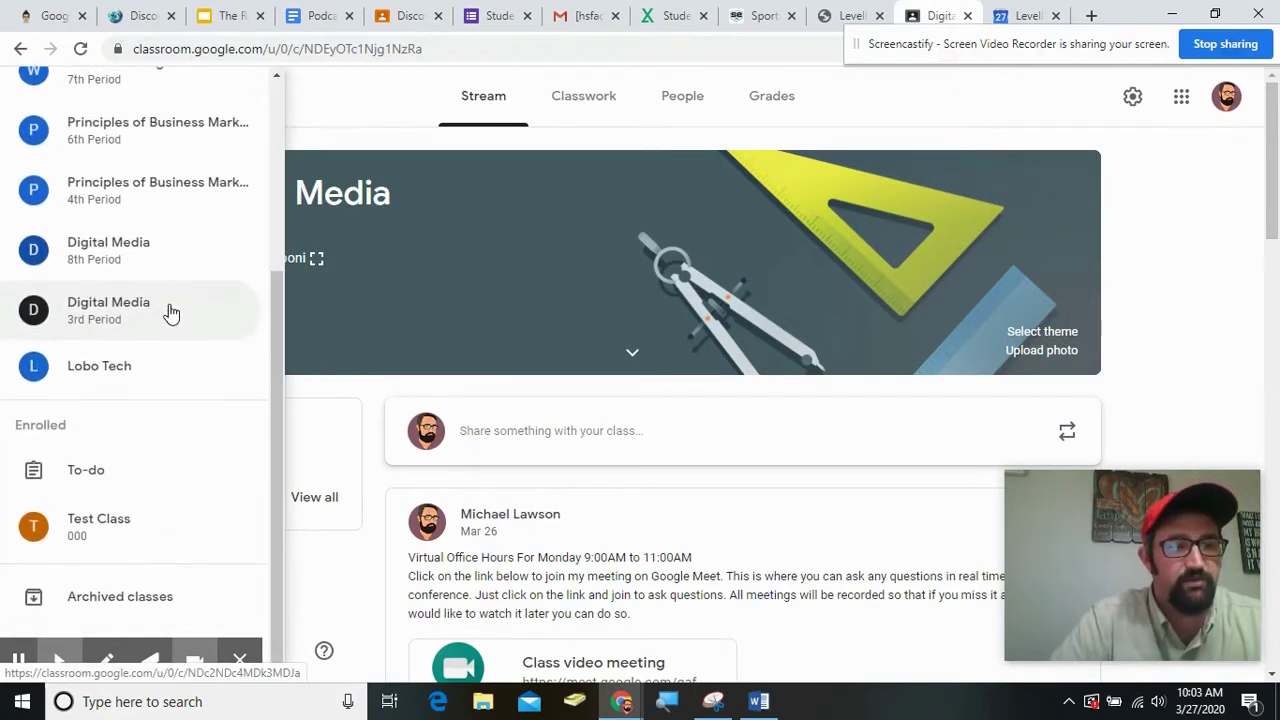
click(152, 376)
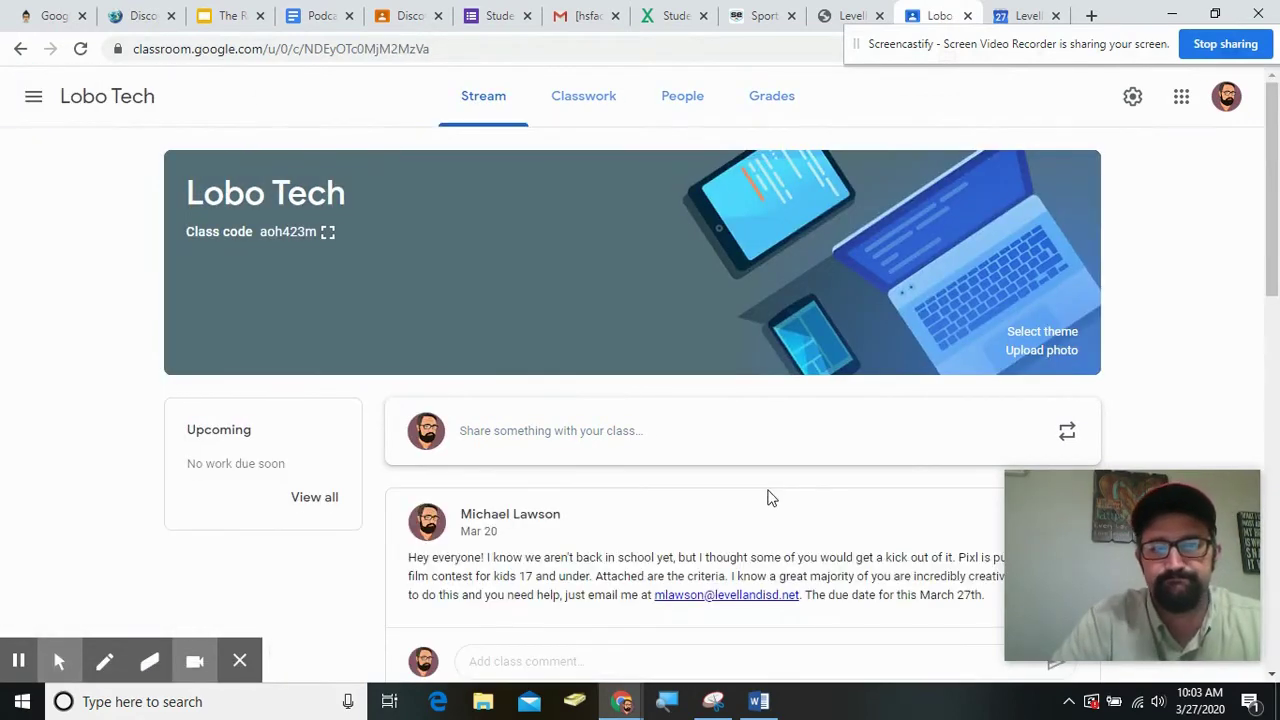
Step: Write the class announcement "This is the meeting for Thursday April 2nd. It will start at 9:00AM and go to 11:AM. Just click on the link below"
scroll(760, 498, down, 3)
scroll(760, 498, up, 3)
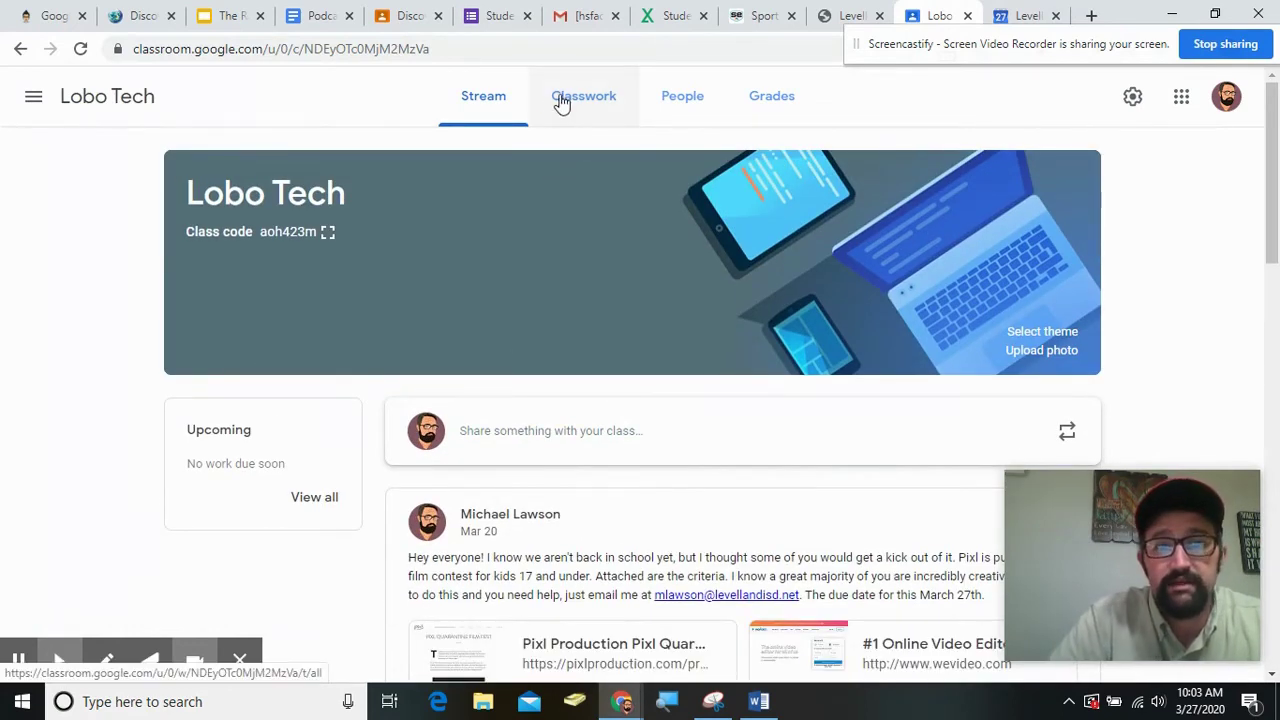
click(596, 434)
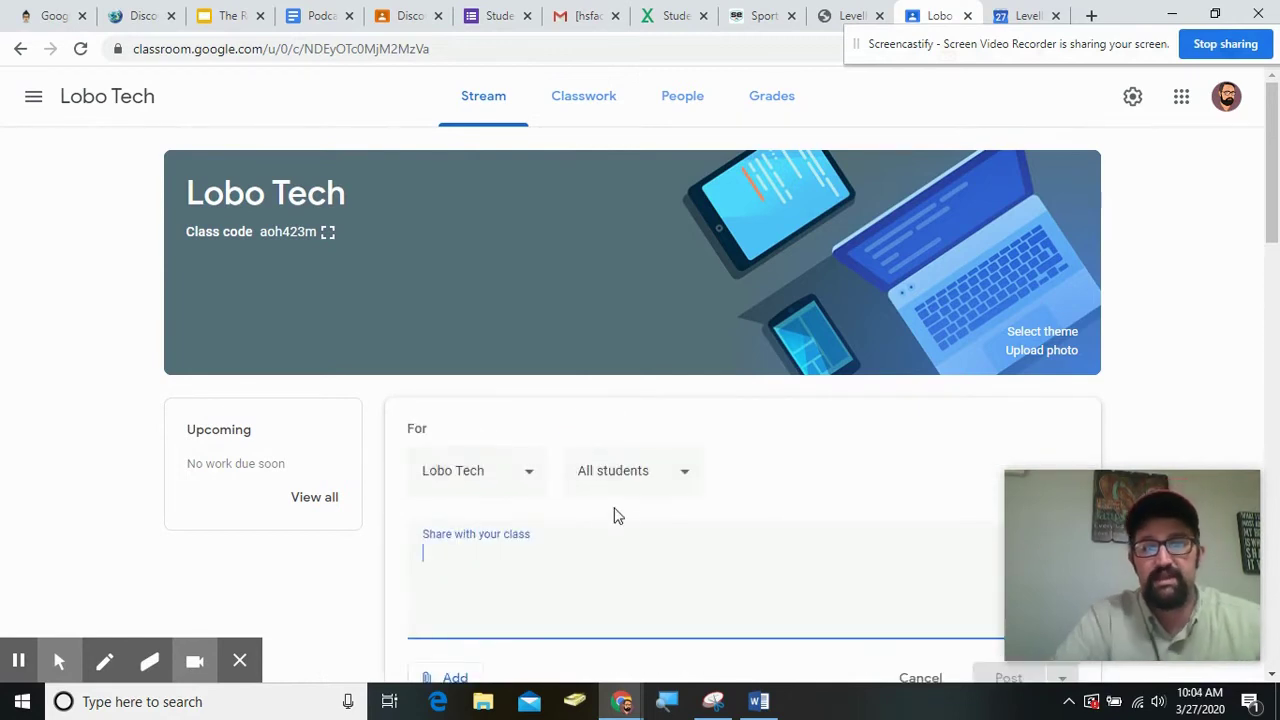
click(566, 563)
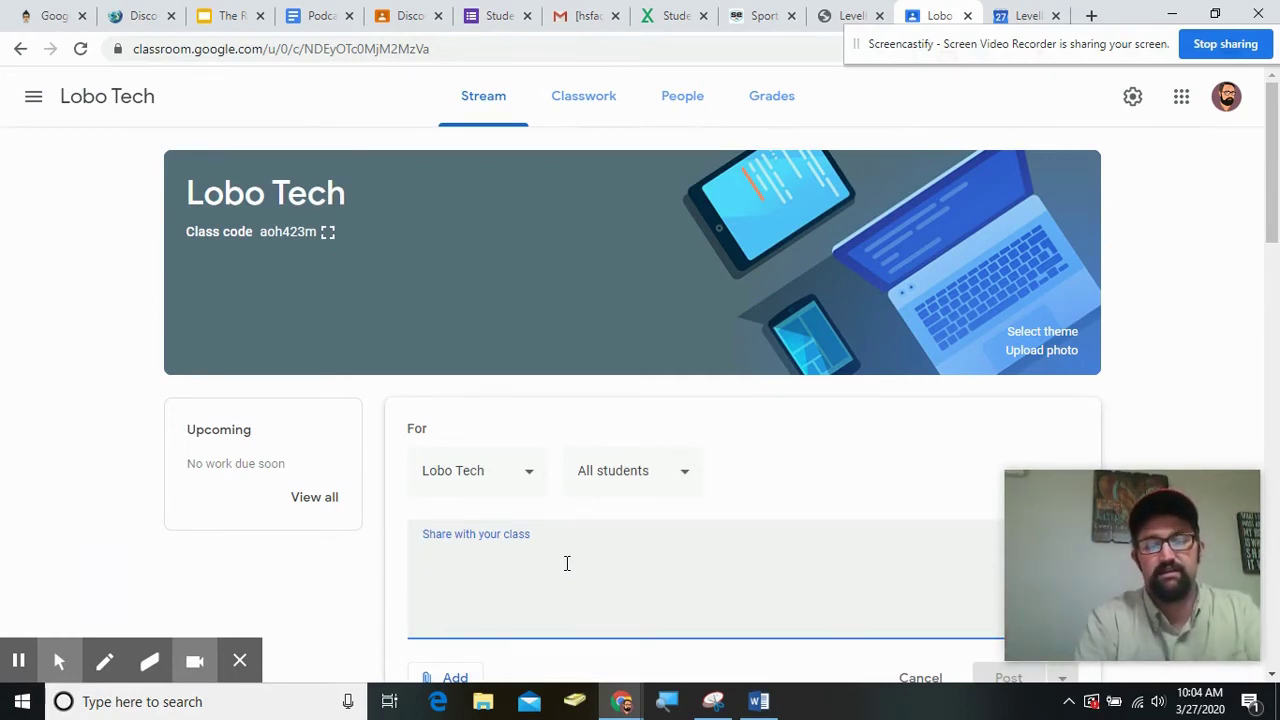
text(This)
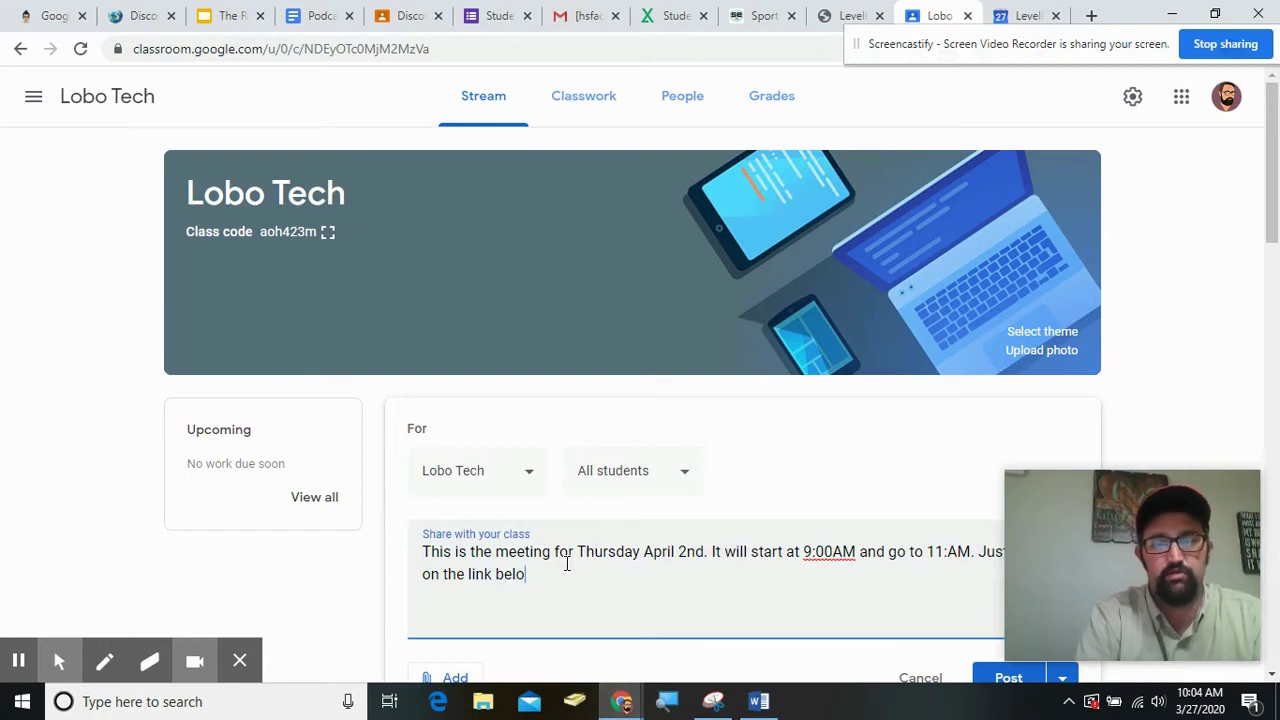
Step: Attach the copied Google Meet conference link to the class announcement
scroll(560, 570, down, 2)
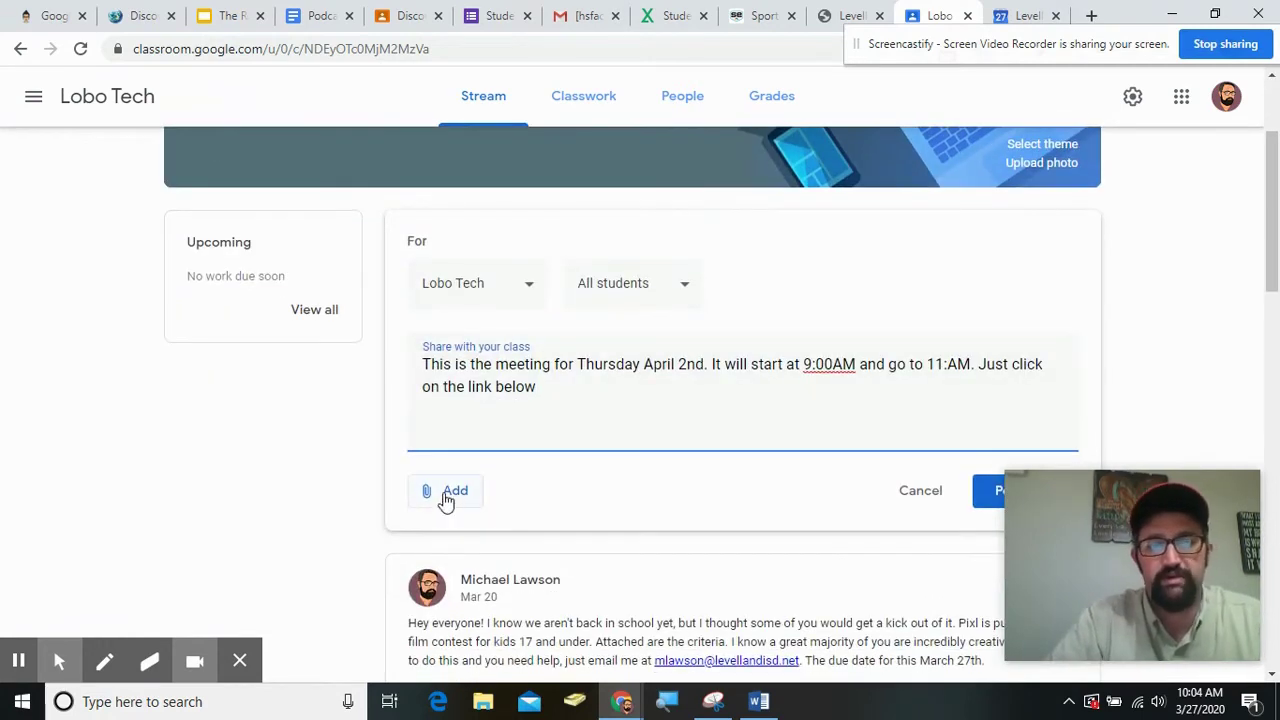
click(447, 497)
click(468, 562)
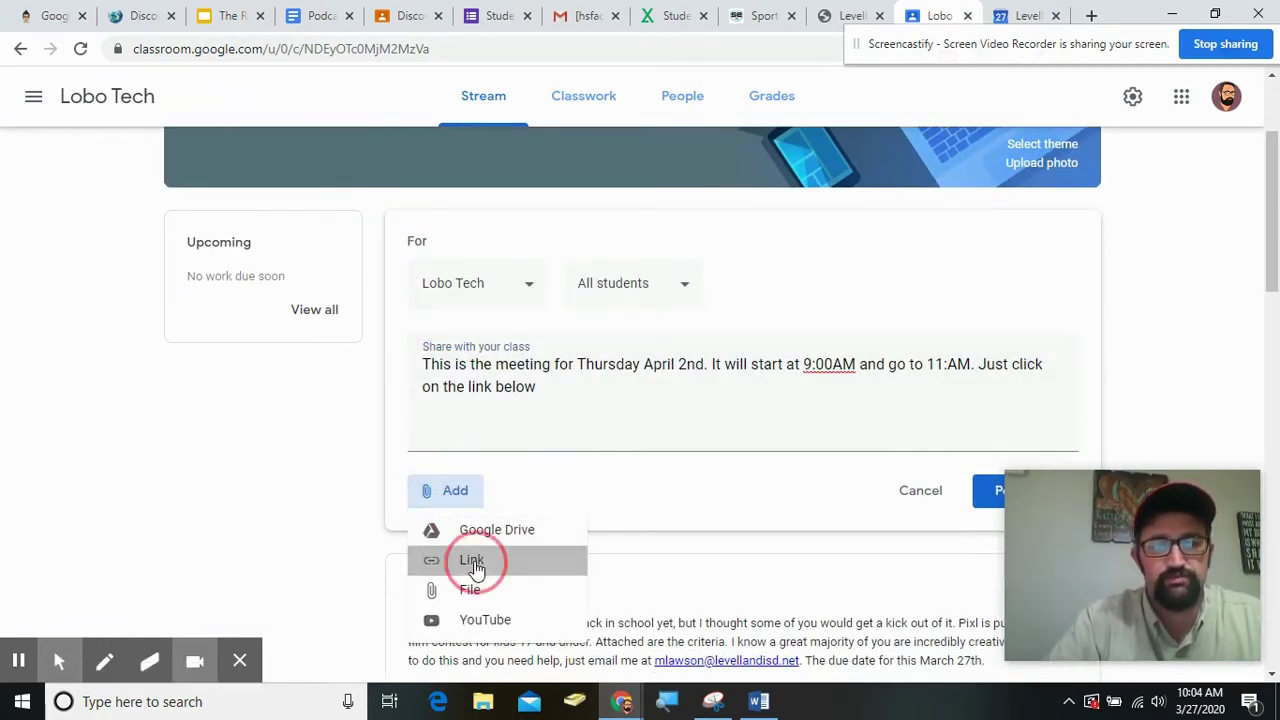
click(561, 380)
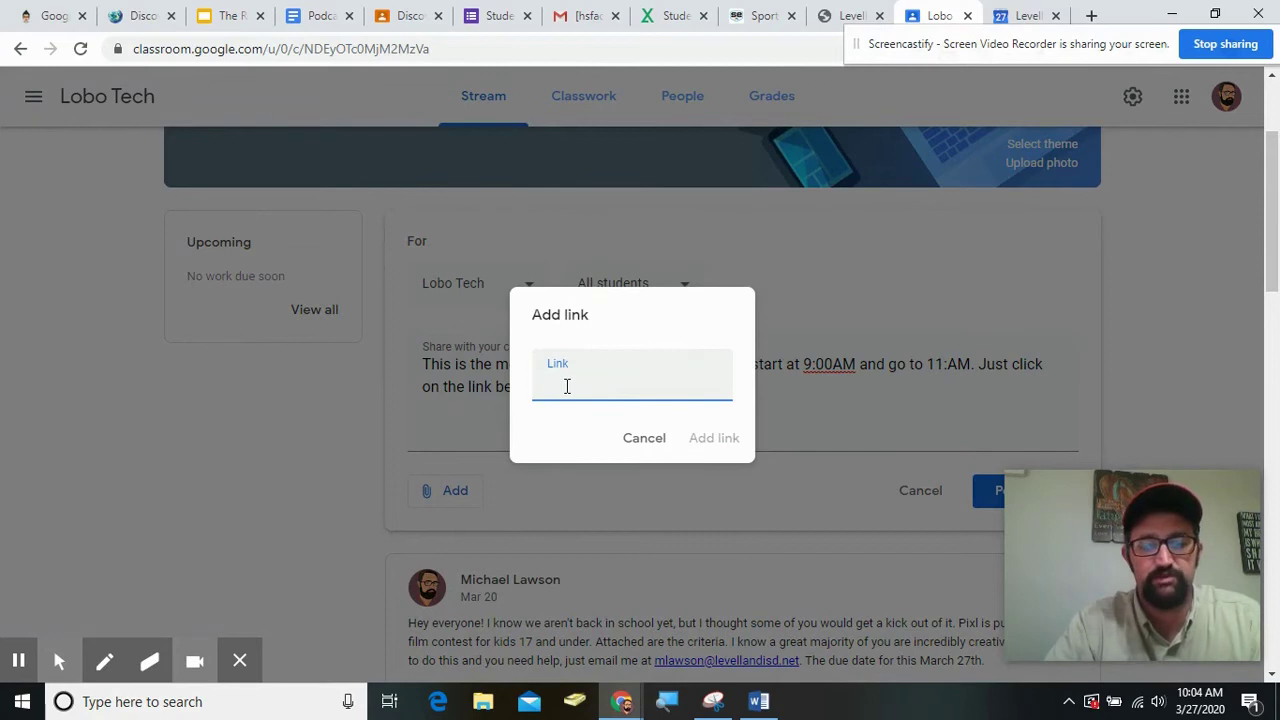
key(ctrl+v)
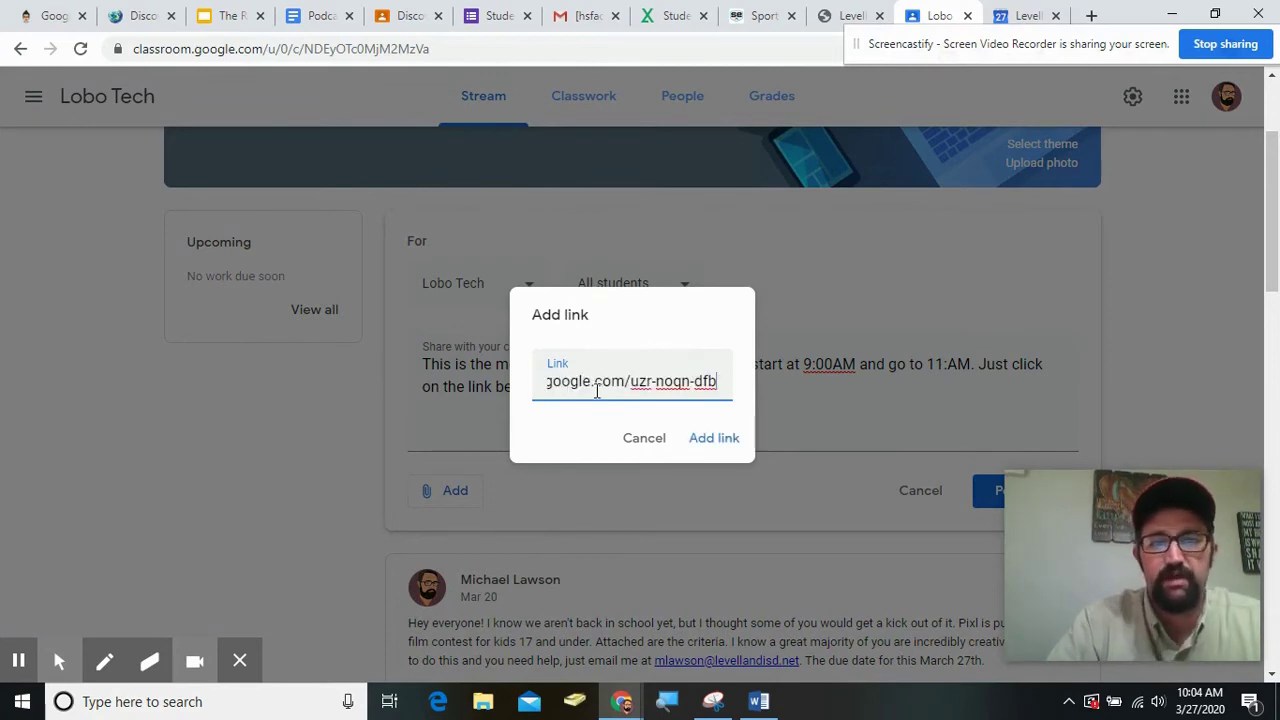
right_click(596, 393)
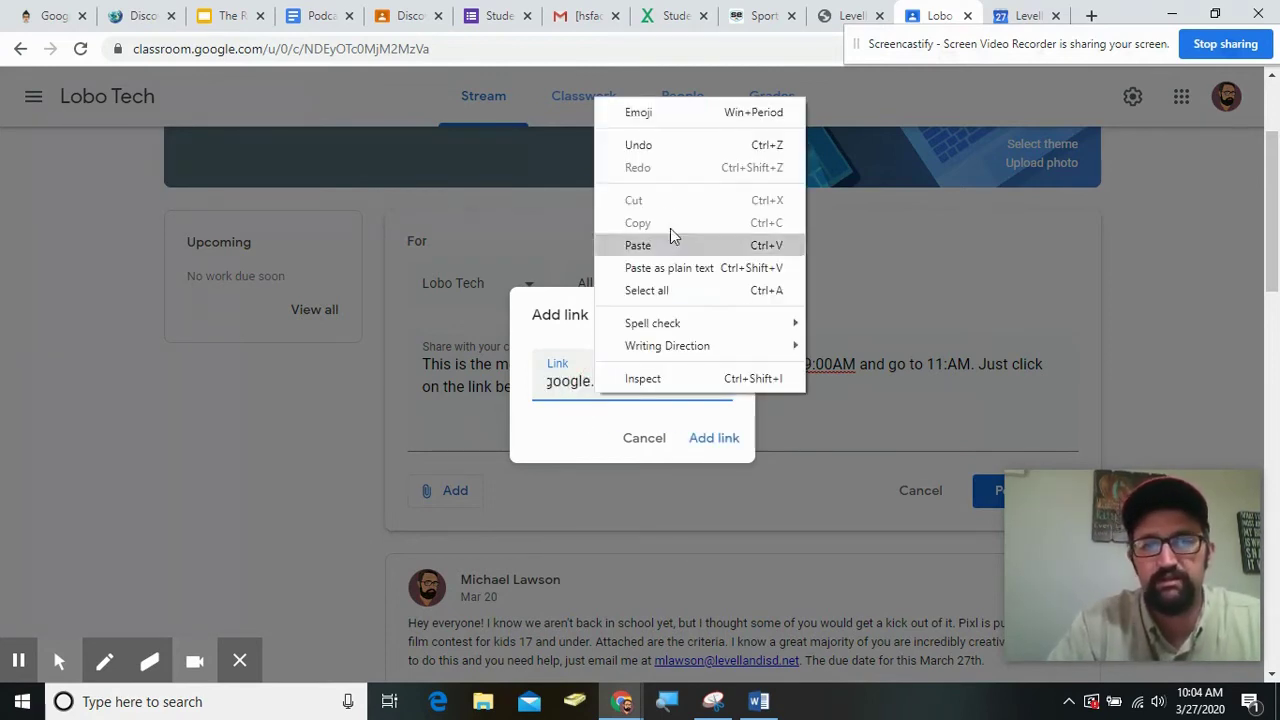
click(571, 381)
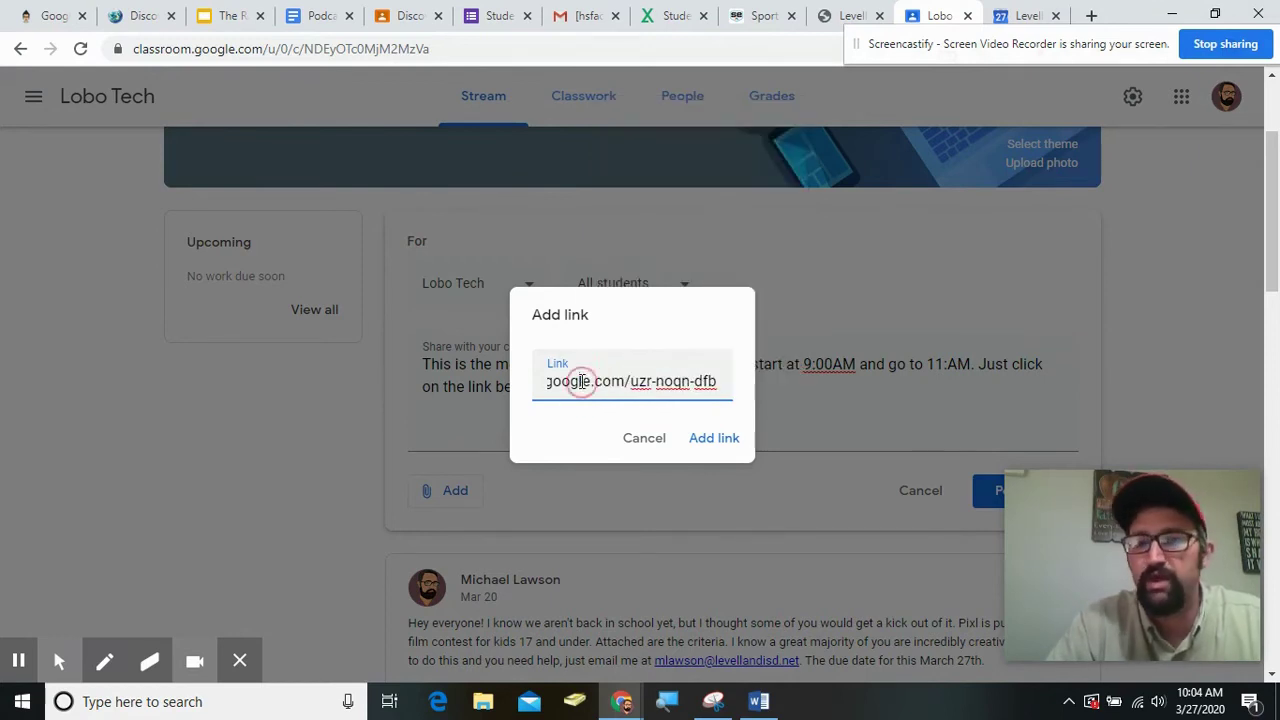
click(714, 438)
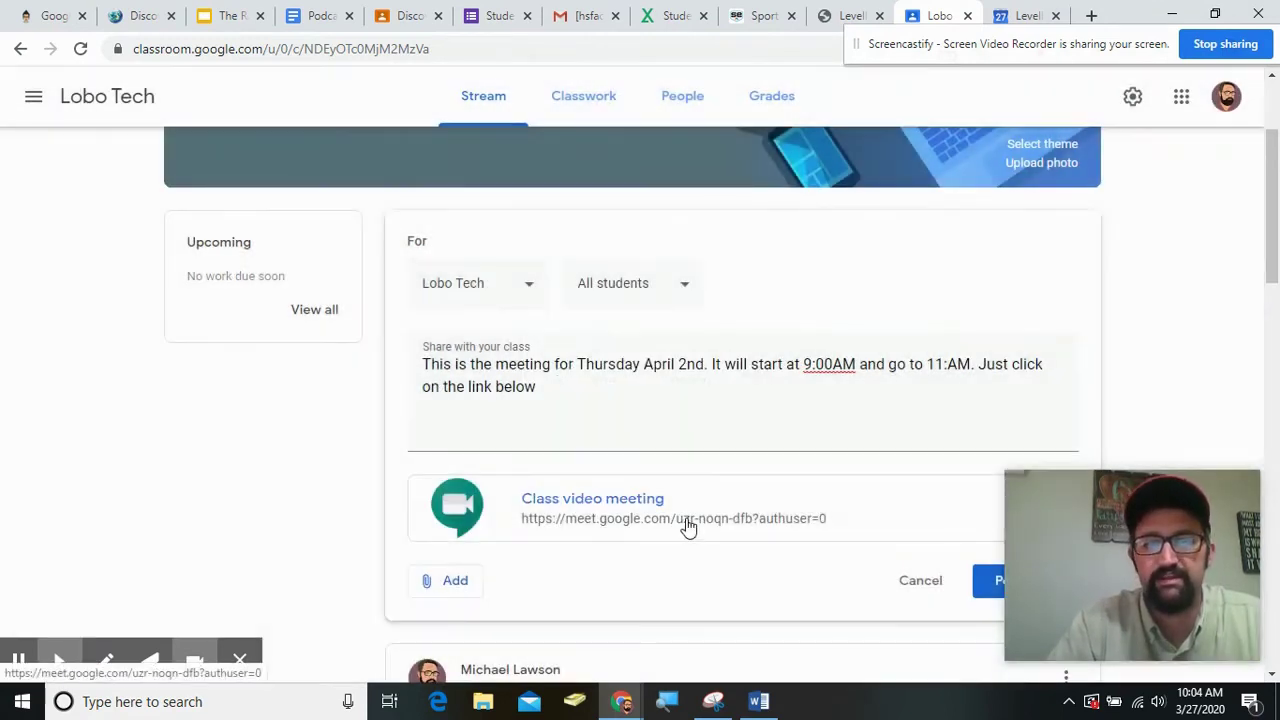
Step: Post the meeting announcement to the Lobo Tech stream and check it there
scroll(686, 526, down, 1)
scroll(703, 515, up, 3)
scroll(706, 512, down, 3)
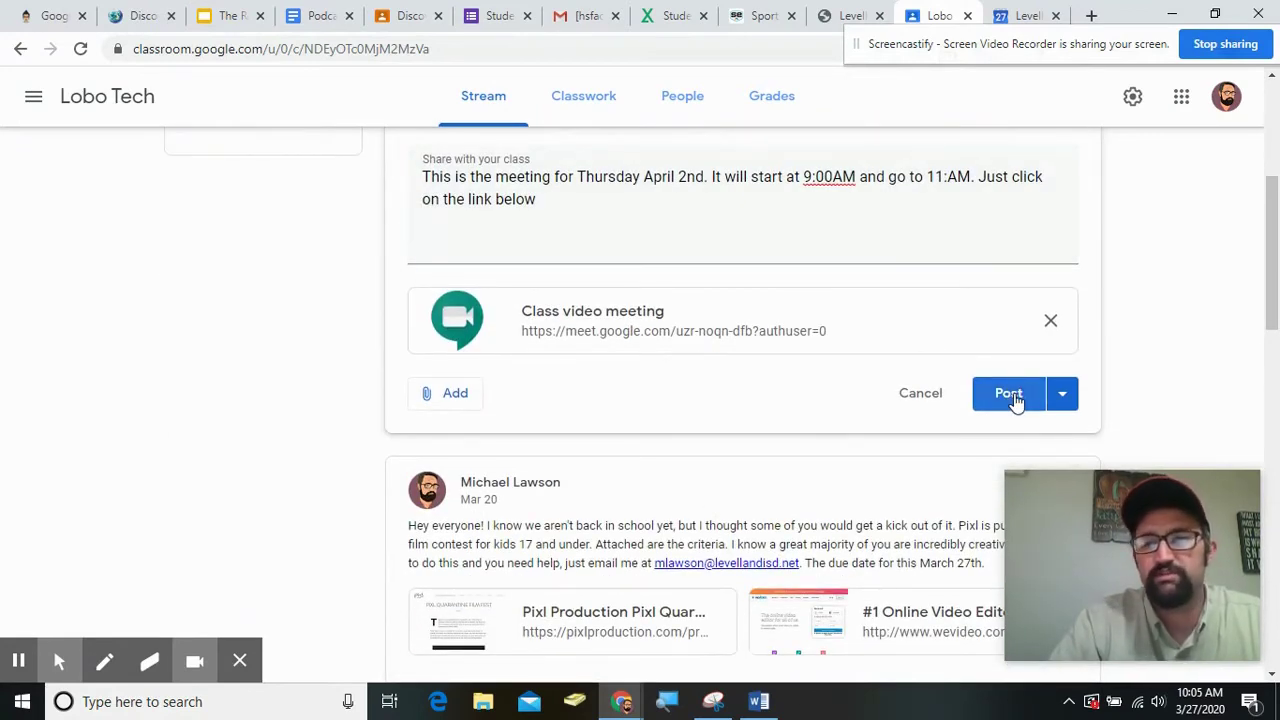
click(1014, 393)
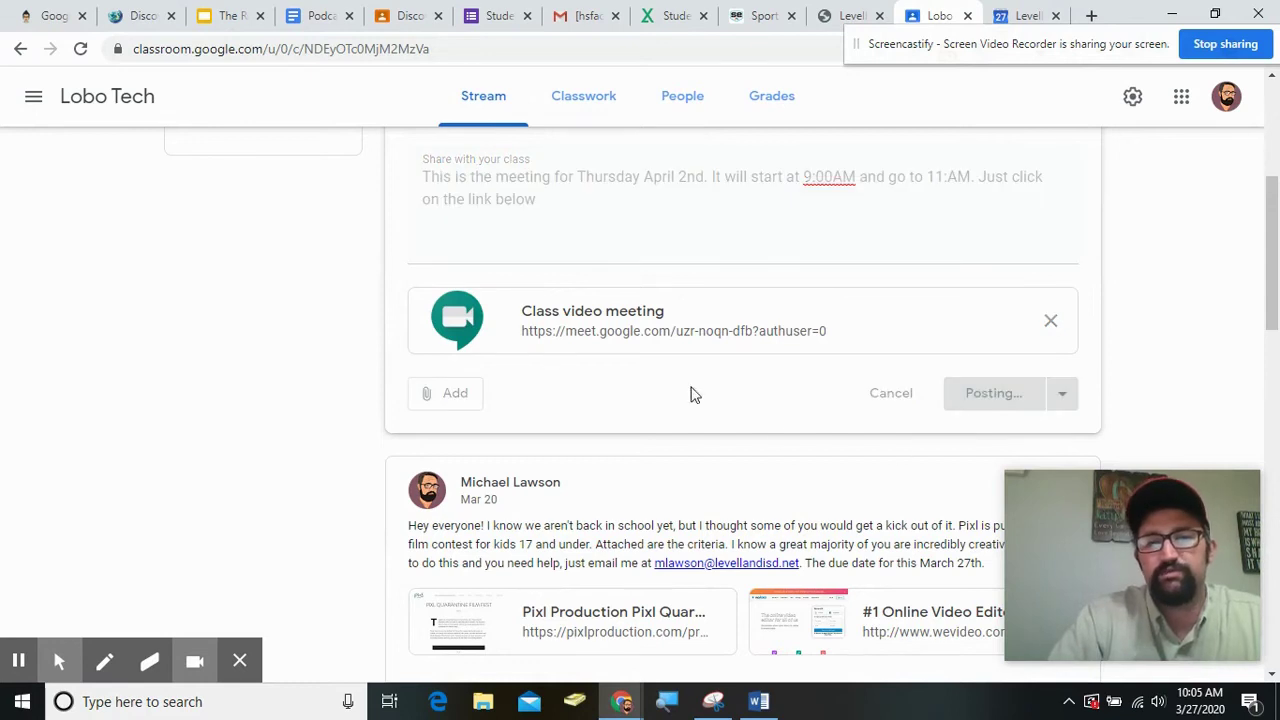
scroll(677, 403, down, 2)
scroll(666, 357, up, 1)
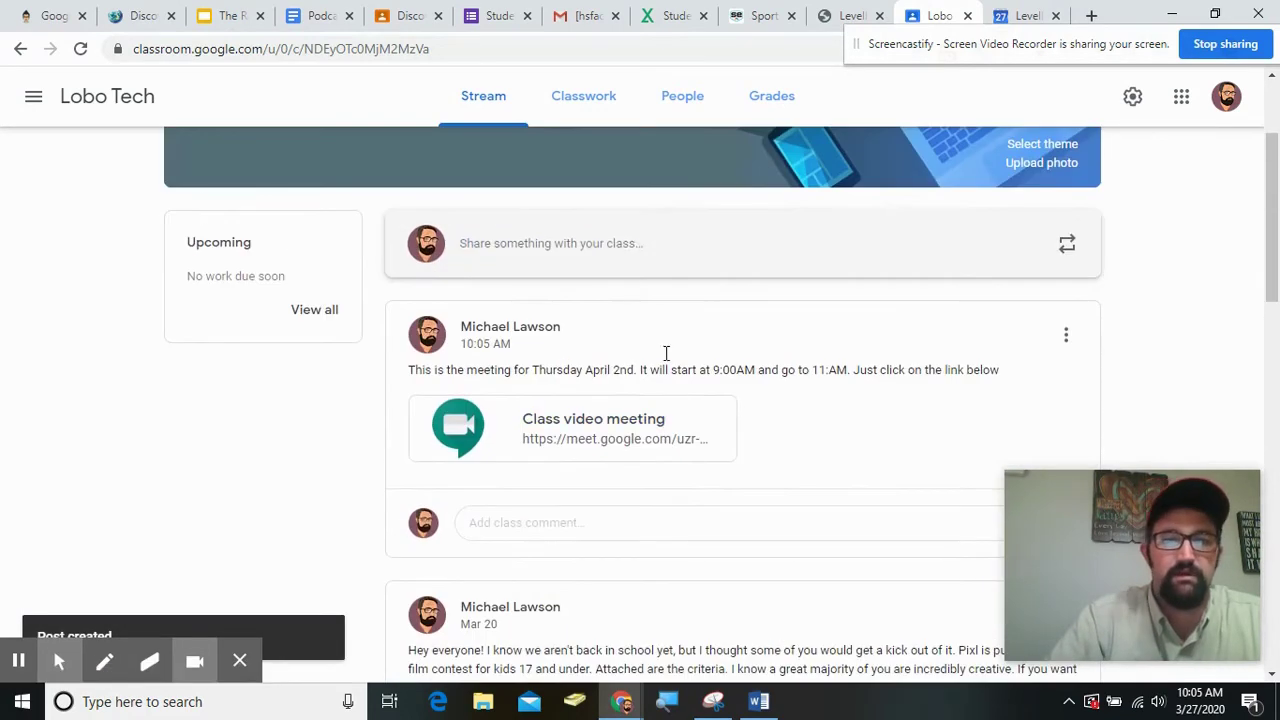
Step: Start another announcement and look through the classes it can be shared with, leaving Lobo Tech as the only class selected
click(603, 245)
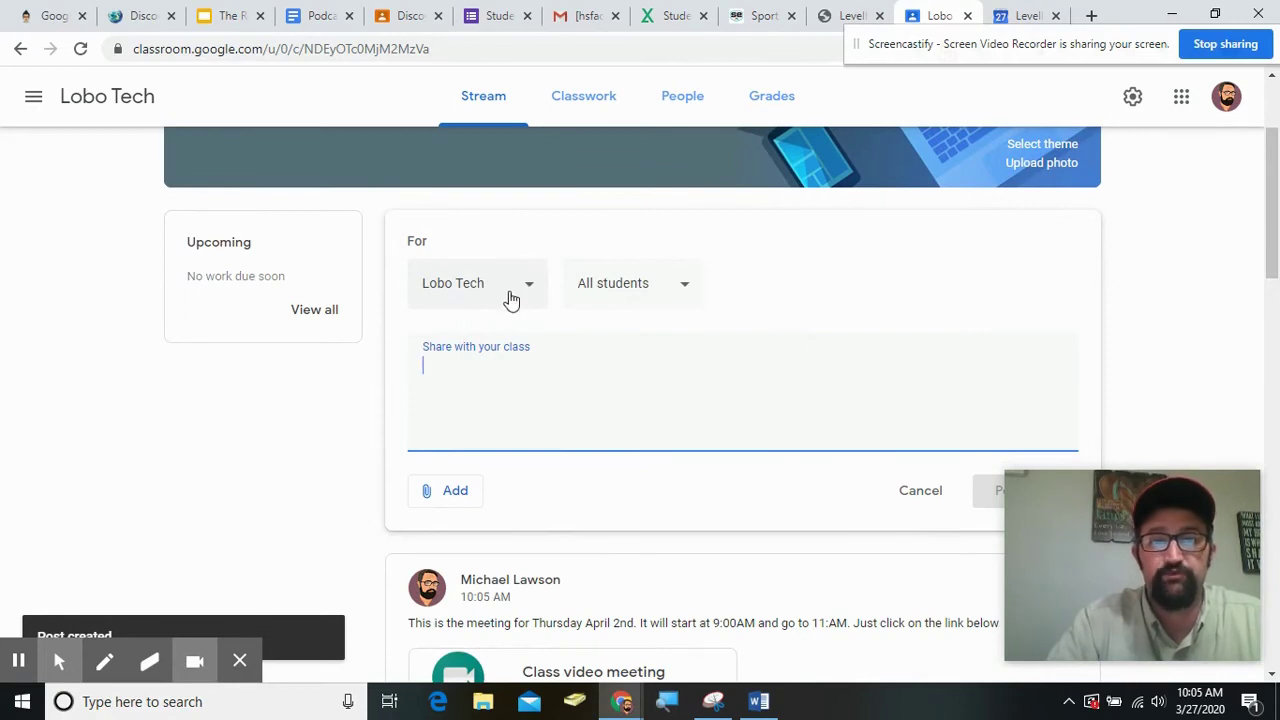
click(532, 293)
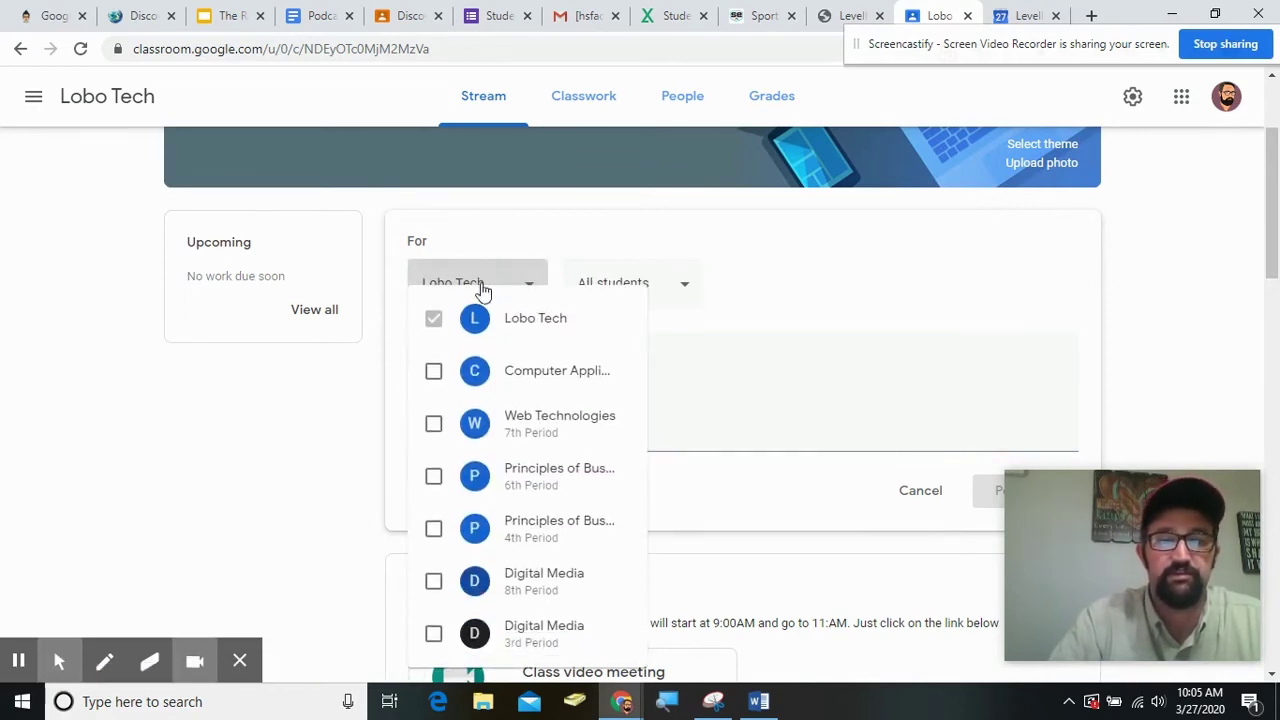
scroll(480, 289, down, 1)
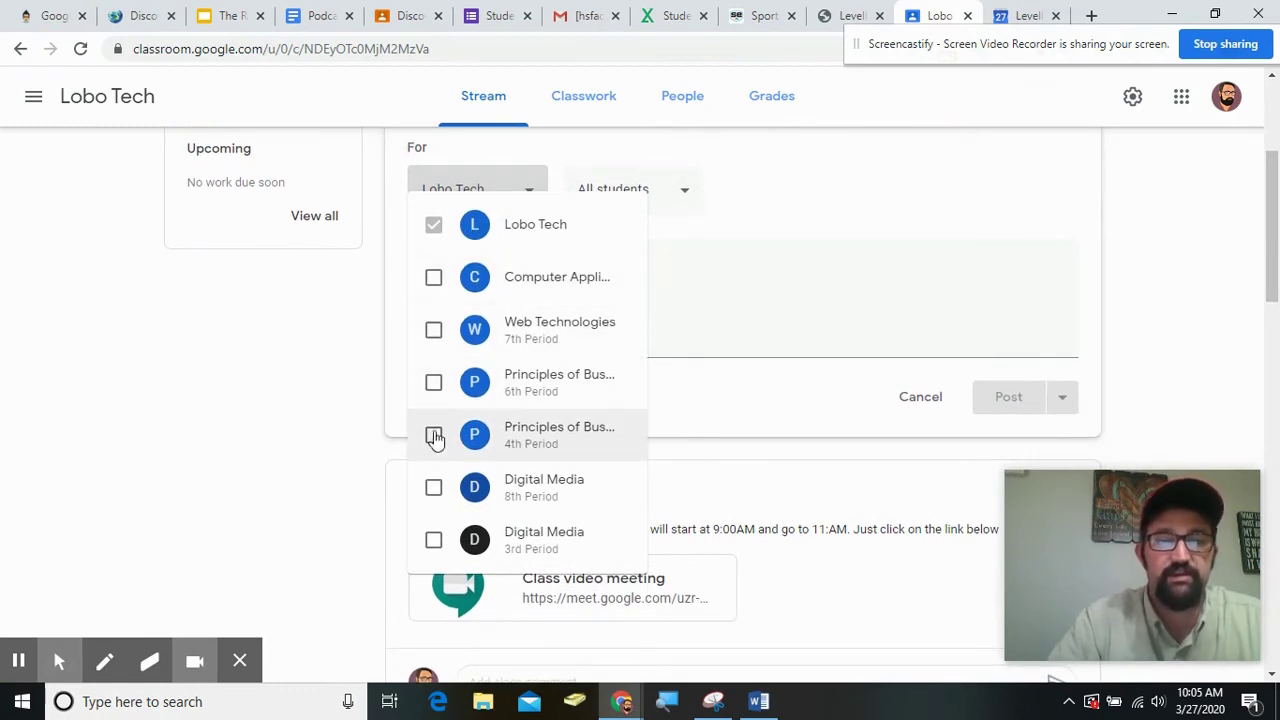
click(940, 331)
click(693, 372)
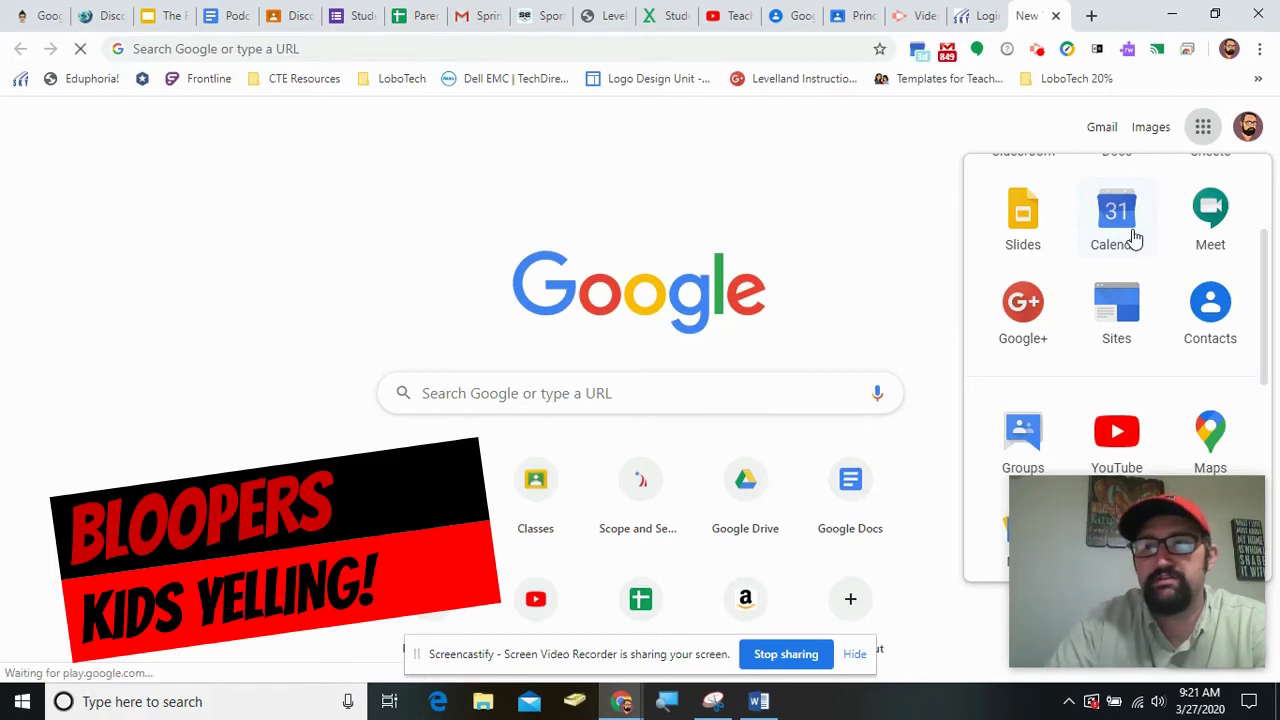
Step: Switch to Google Calendar and start an event on April 2, 2020 titled "Virtual Meeting Thursday-" followed by the teacher's surname
click(1134, 237)
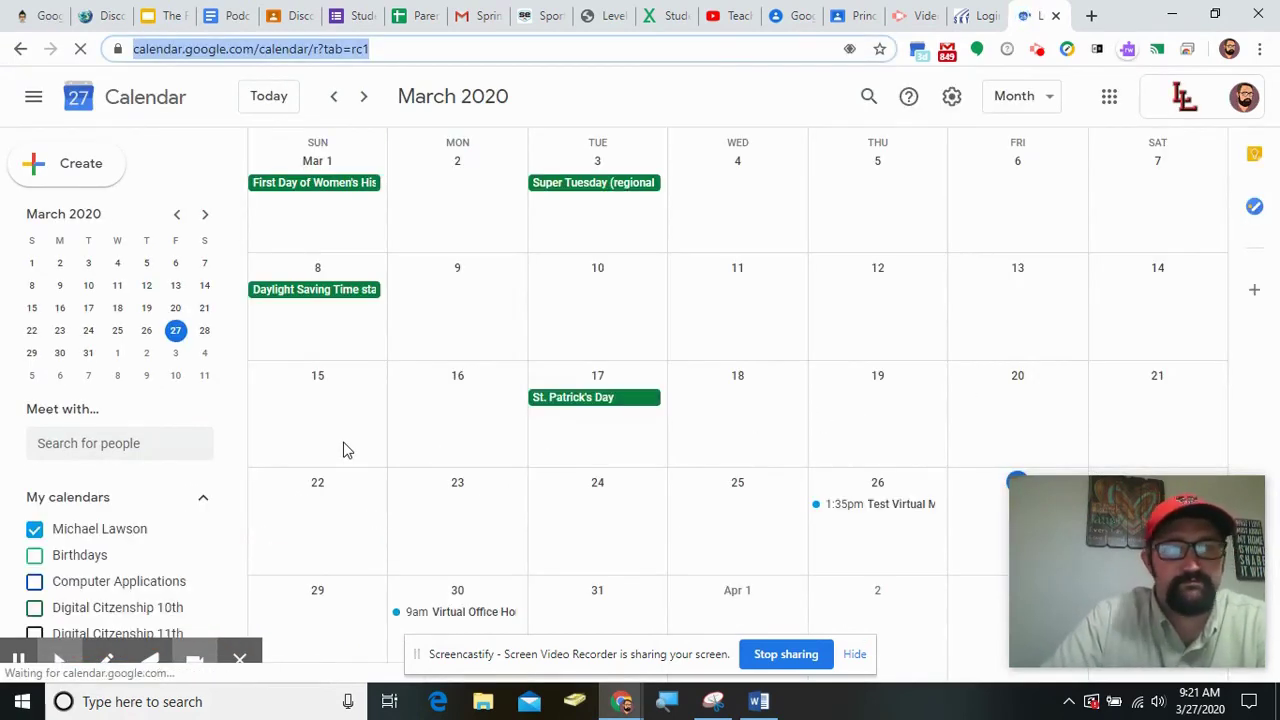
mouse_move(1220, 530)
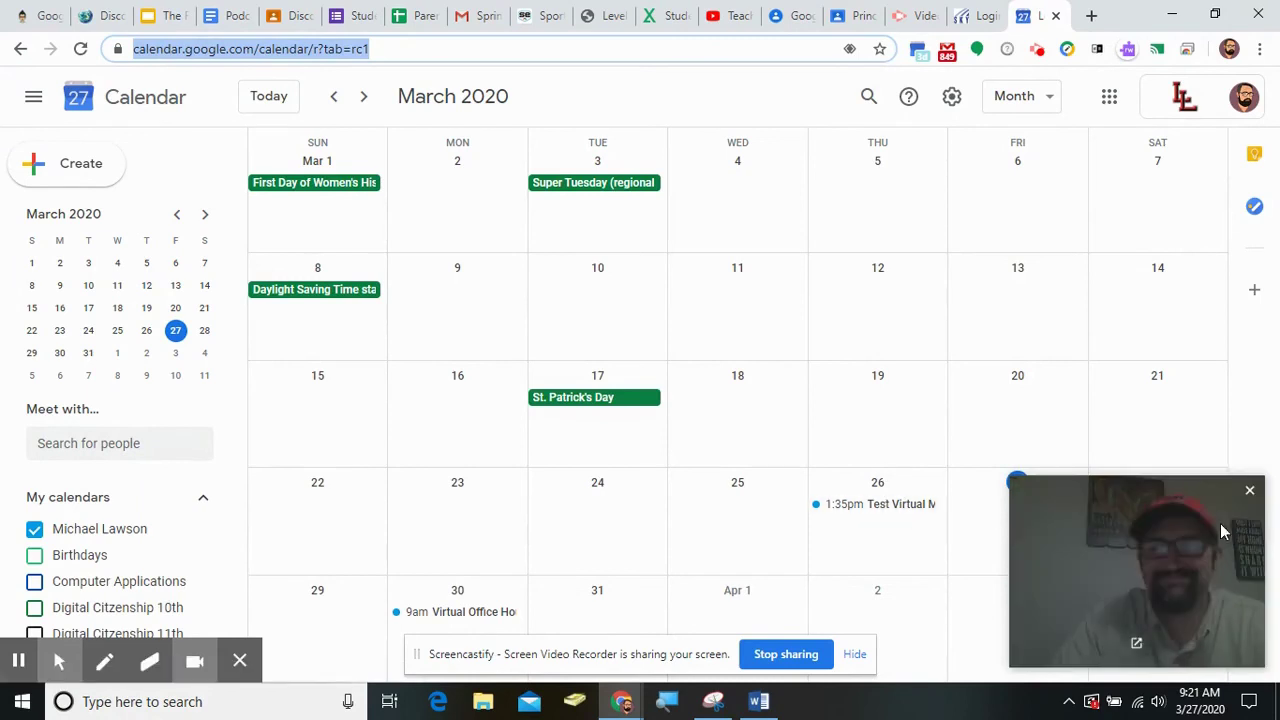
drag(1174, 576, 1155, 285)
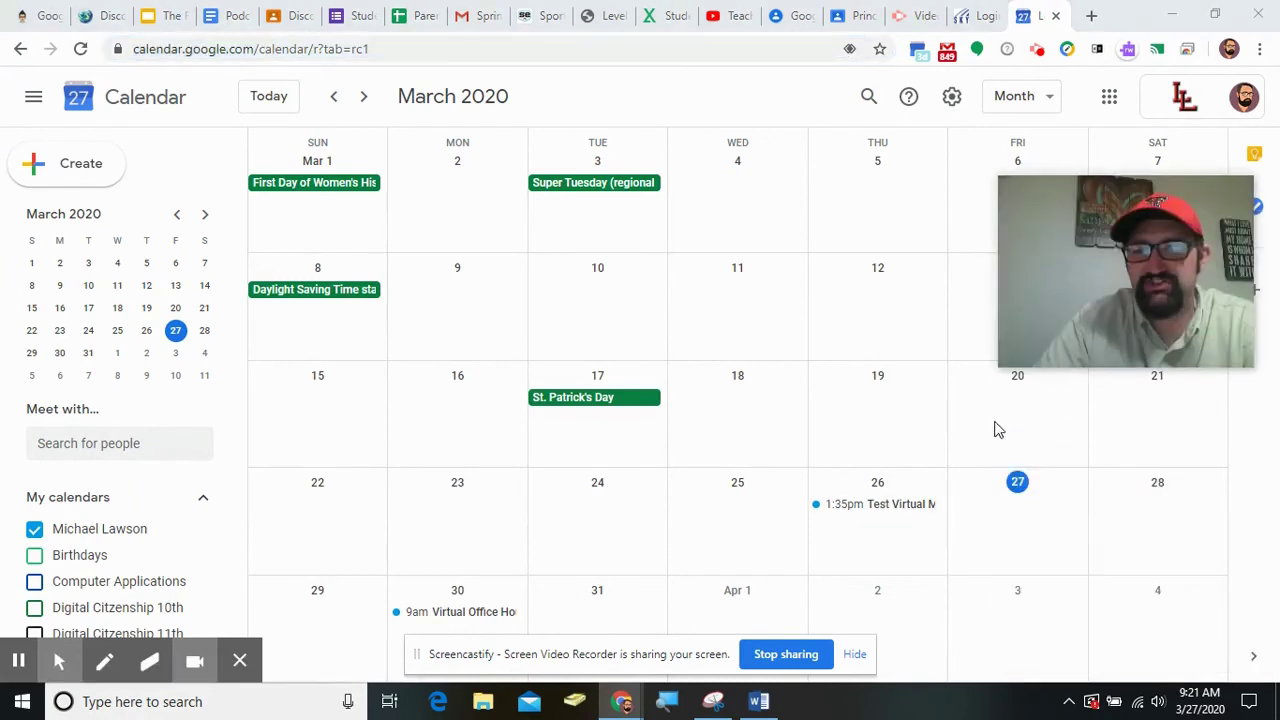
scroll(940, 350, down, 1)
click(890, 200)
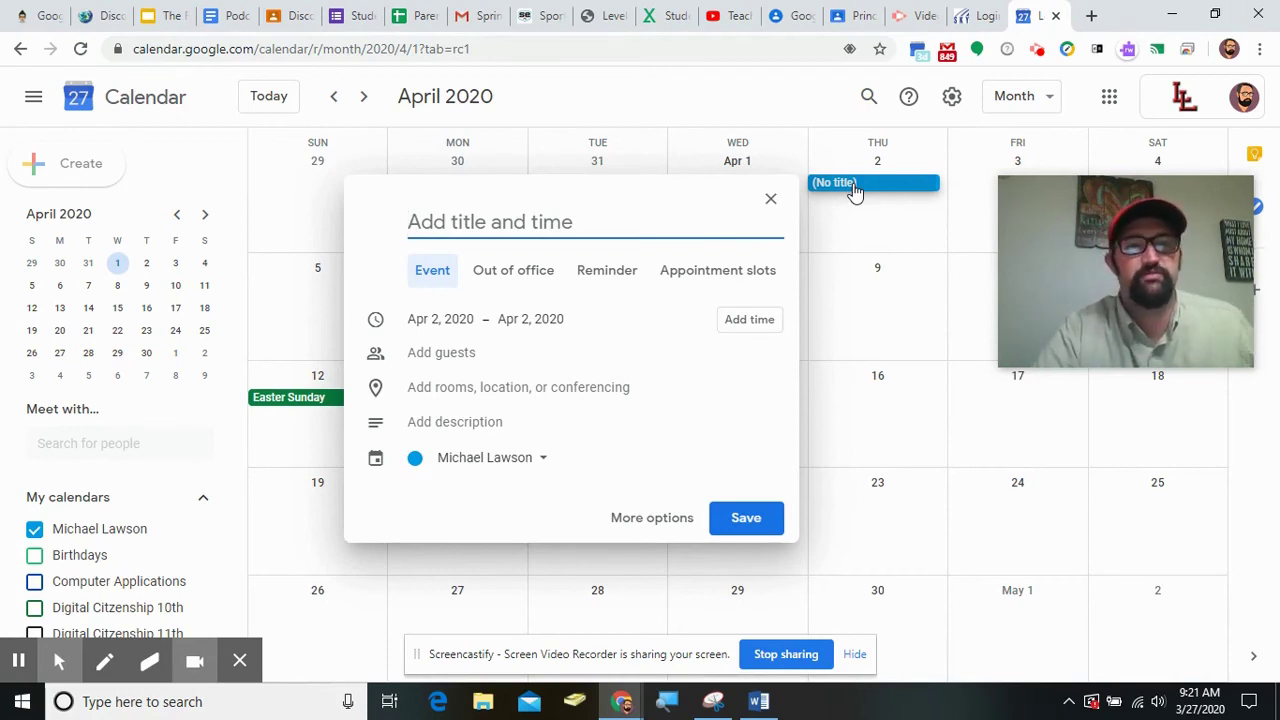
text(Virtual Meeting Thursday-Lawson)
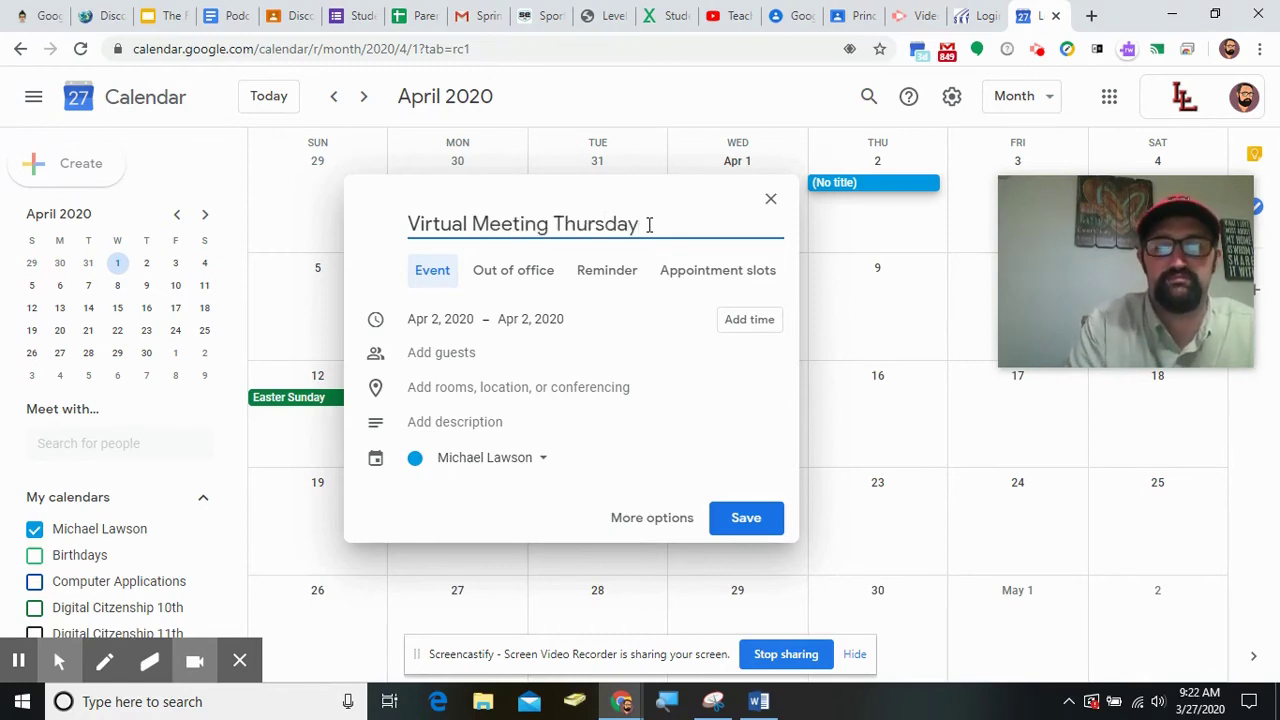